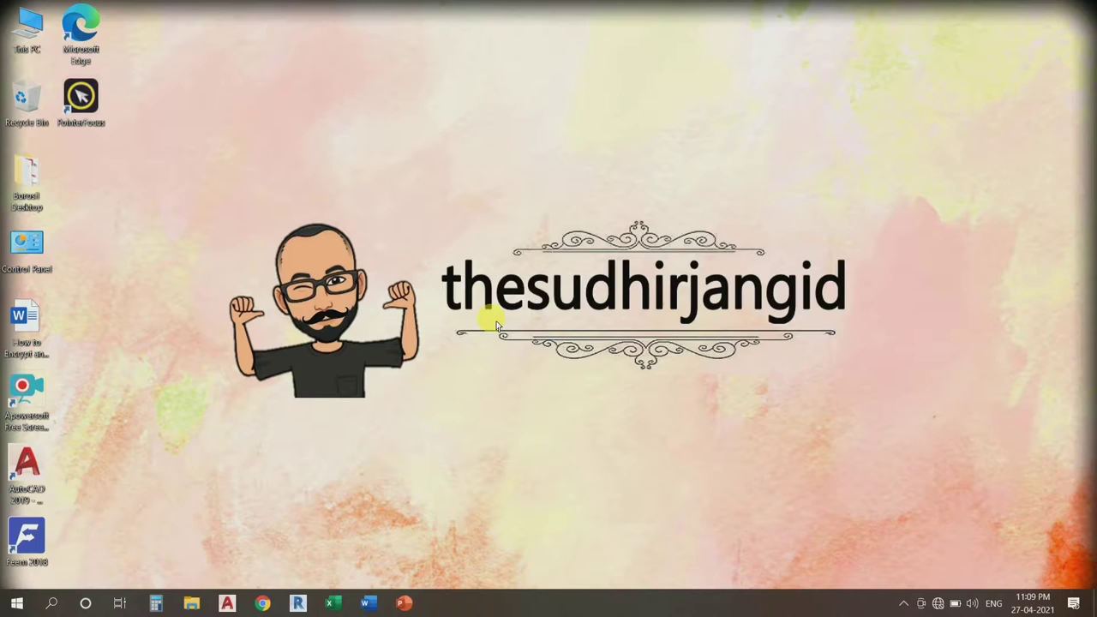
{"action": "left_click", "coordinate": [24, 609]}
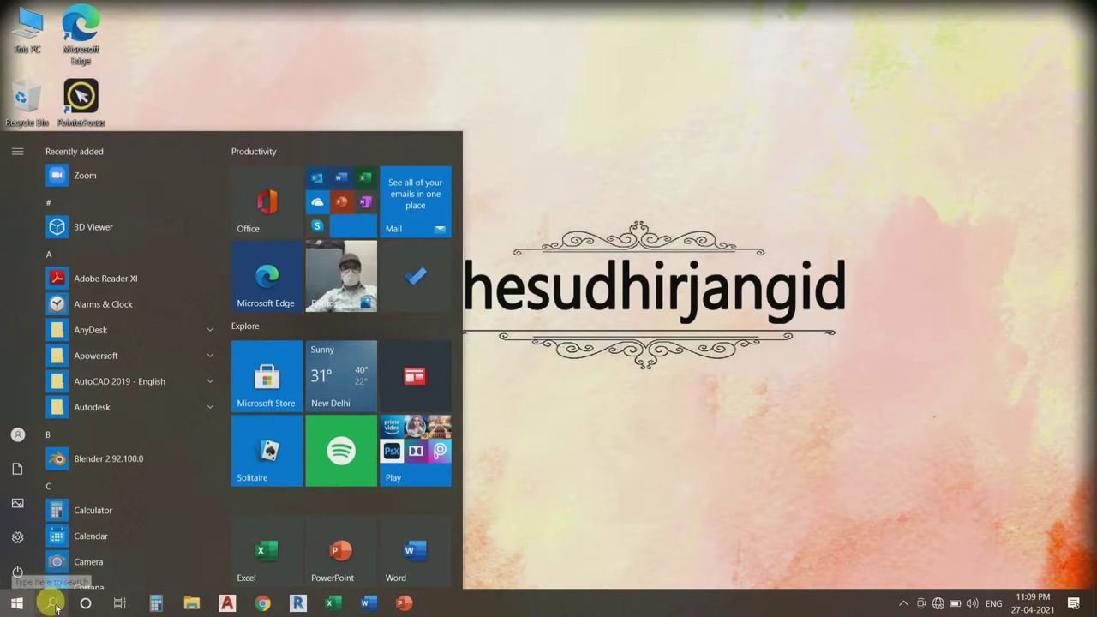
{"action": "left_click", "coordinate": [53, 605]}
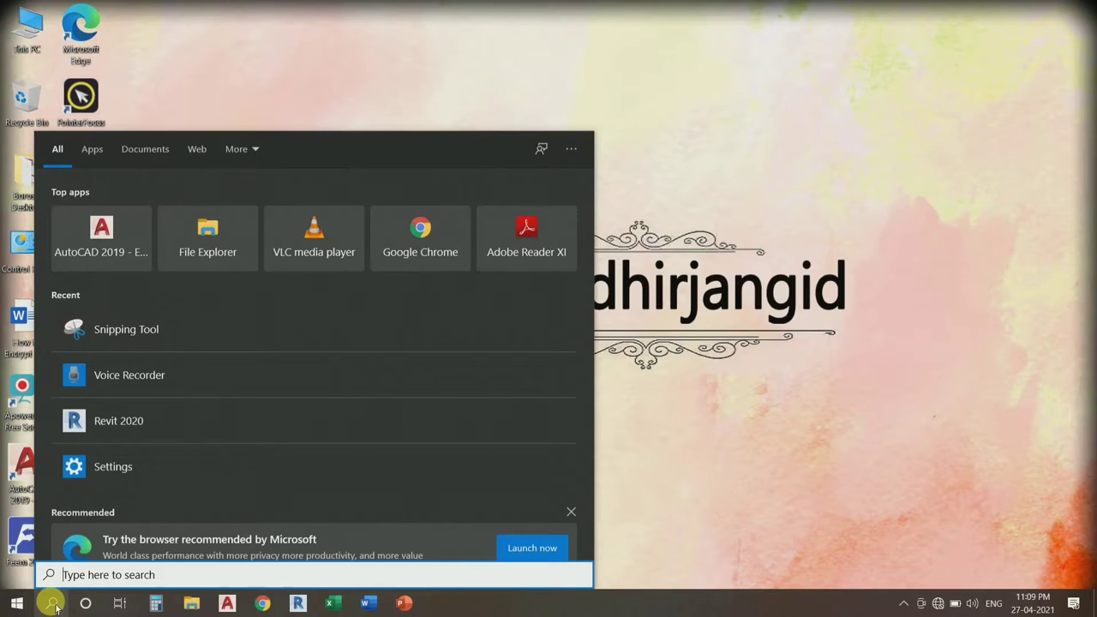
{"action": "left_click", "coordinate": [706, 290]}
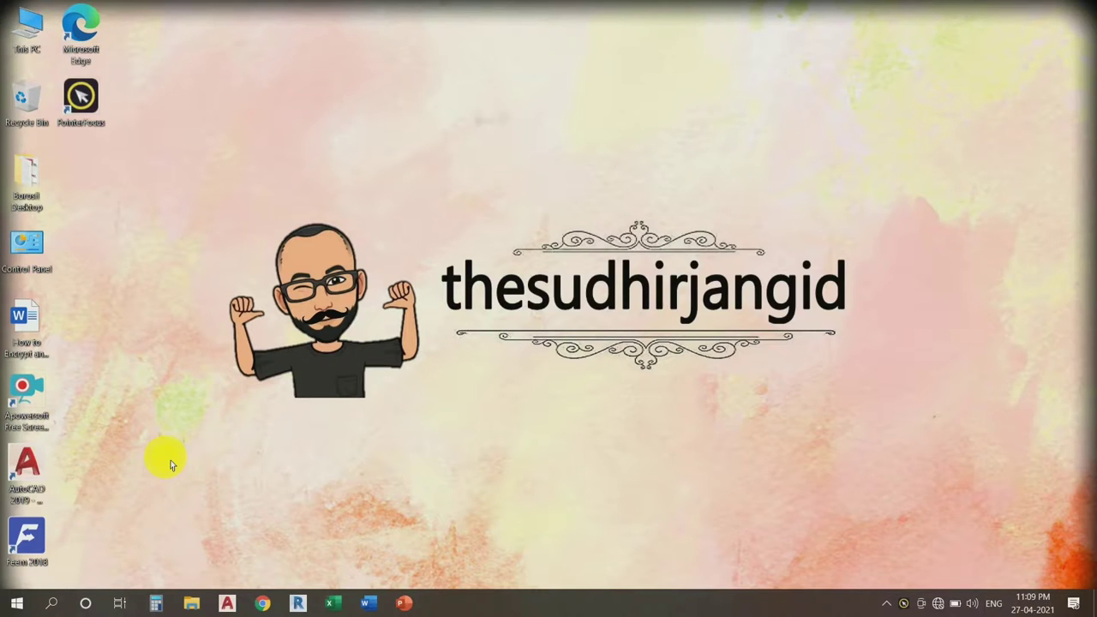
Open the user's temporary files folder by running %temp% from the Run dialog.
{"action": "key", "text": "super+r"}
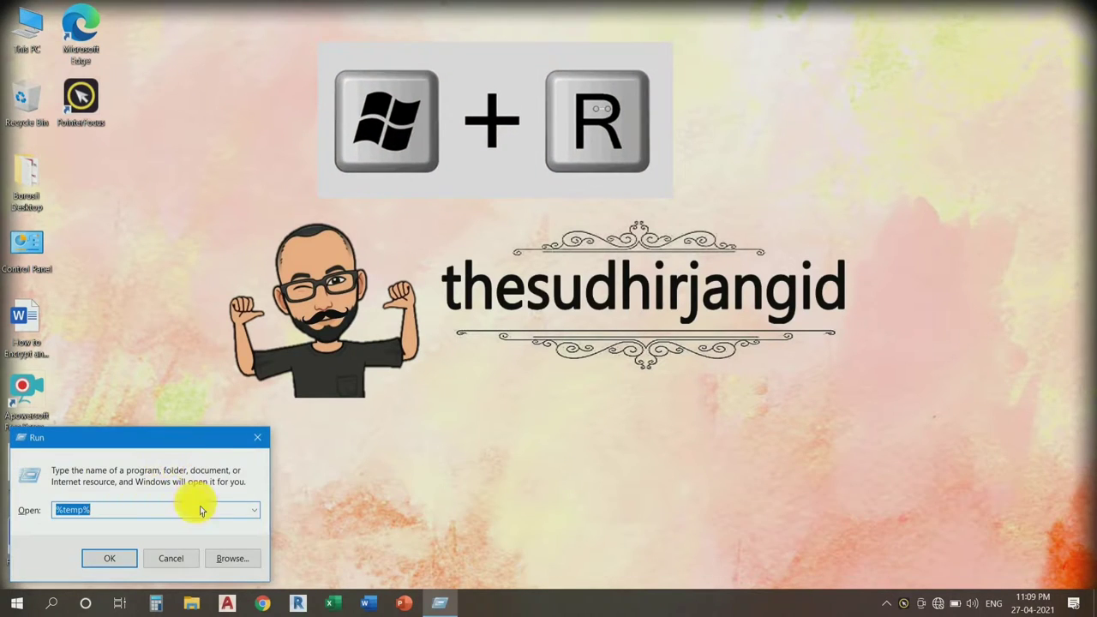
{"action": "key", "text": "BackSpace"}
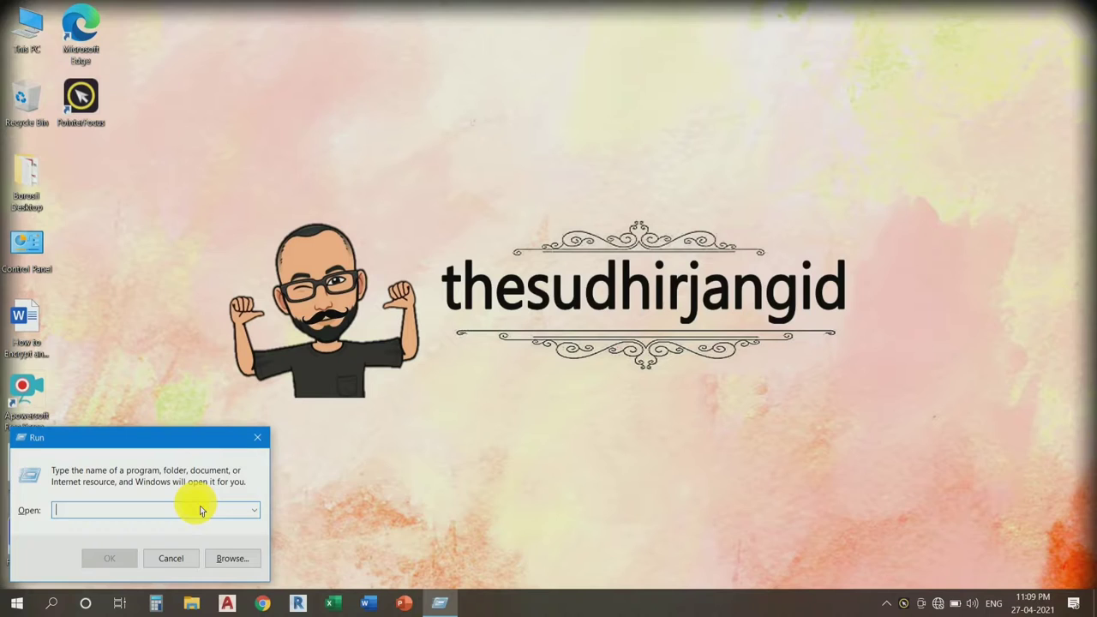
{"action": "type", "text": "%tem"}
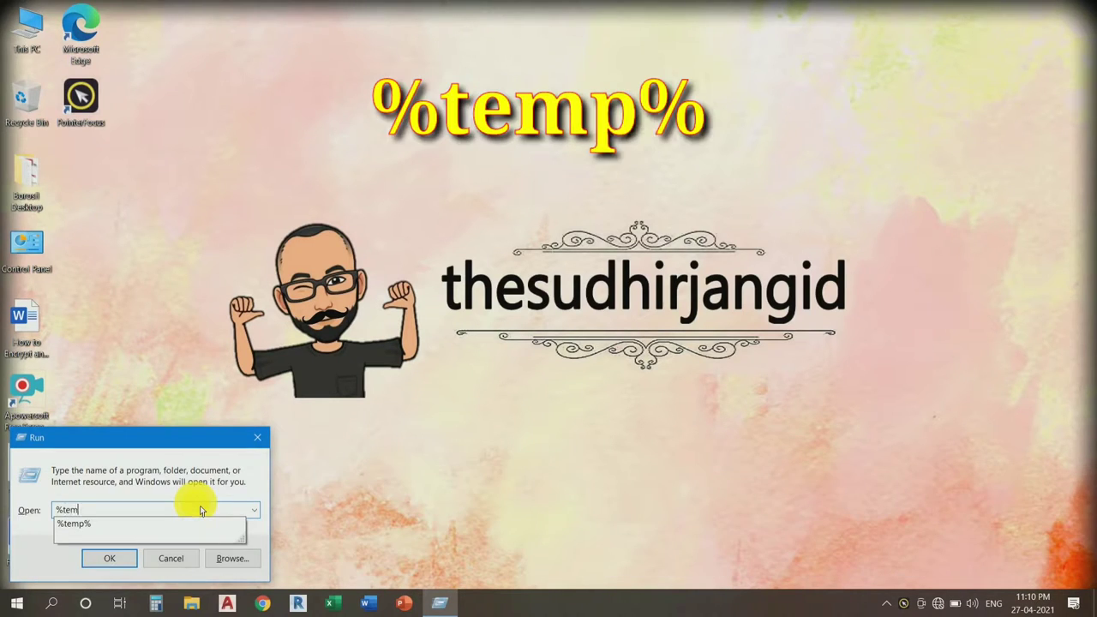
{"action": "type", "text": "p%%"}
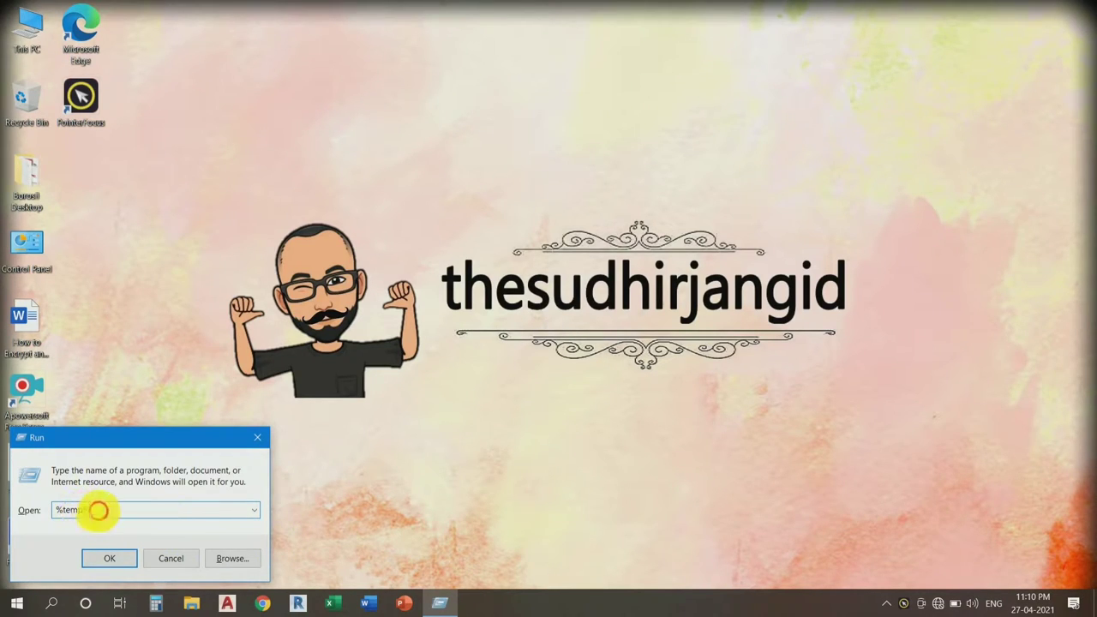
{"action": "left_click_drag", "start_coordinate": [97, 509], "coordinate": [54, 509]}
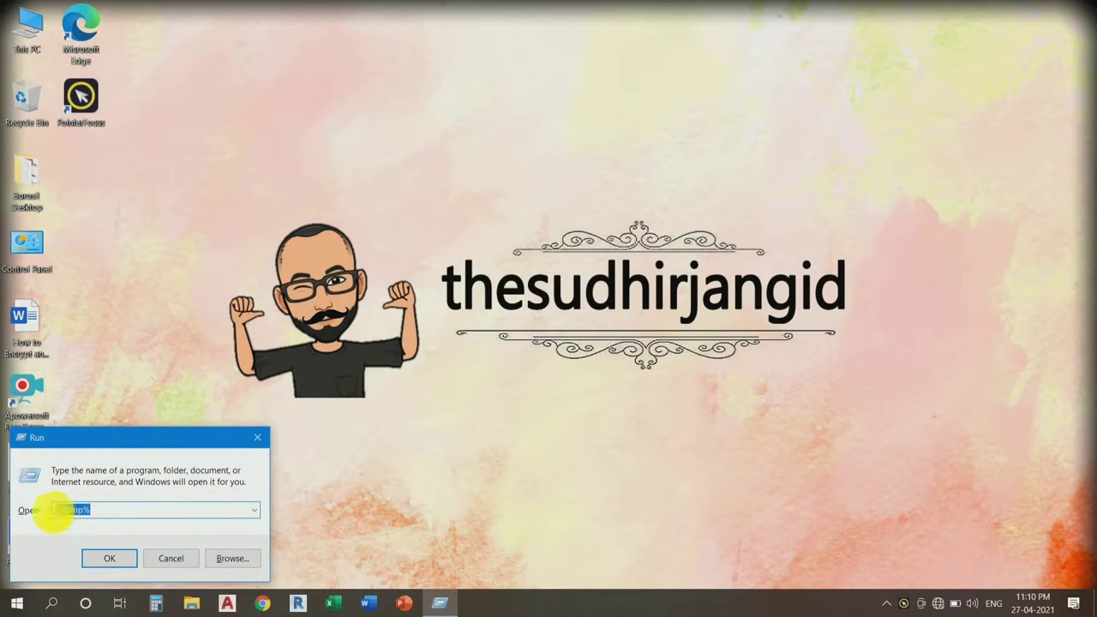
{"action": "left_click", "coordinate": [132, 566]}
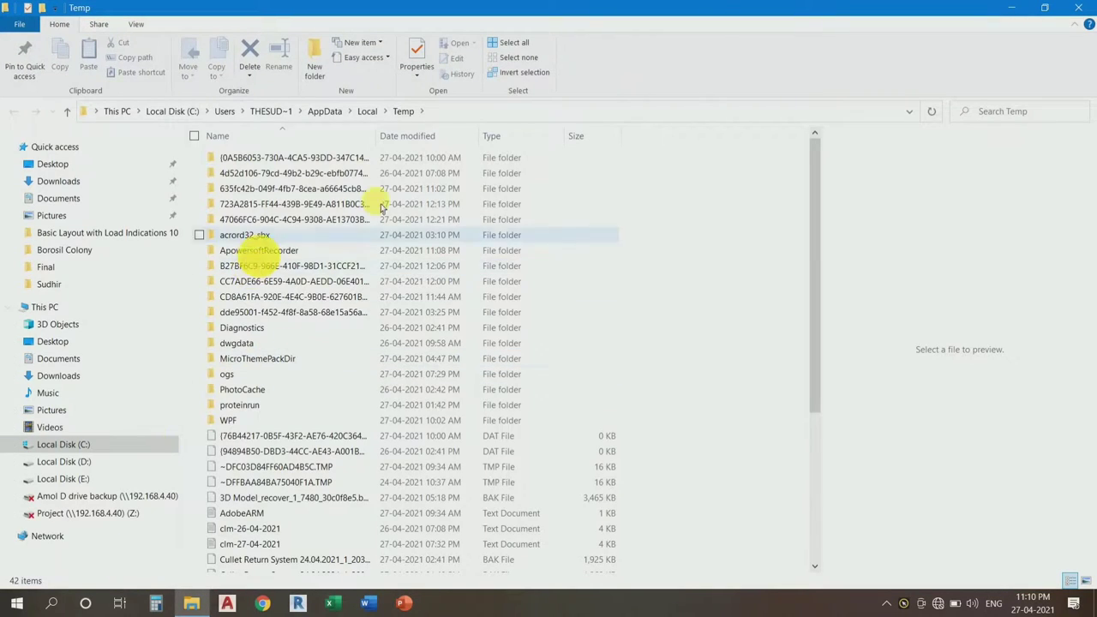
Select all items in the user's Temp folder and delete them permanently, confirming the deletion.
{"action": "mouse_move", "coordinate": [813, 177]}
{"action": "left_mouse_down"}
{"action": "mouse_move", "coordinate": [820, 340]}
{"action": "mouse_move", "coordinate": [834, 298]}
{"action": "mouse_move", "coordinate": [825, 191]}
{"action": "mouse_move", "coordinate": [815, 232]}
{"action": "mouse_move", "coordinate": [824, 356]}
{"action": "mouse_move", "coordinate": [815, 343]}
{"action": "mouse_move", "coordinate": [820, 152]}
{"action": "mouse_move", "coordinate": [825, 182]}
{"action": "left_mouse_up"}
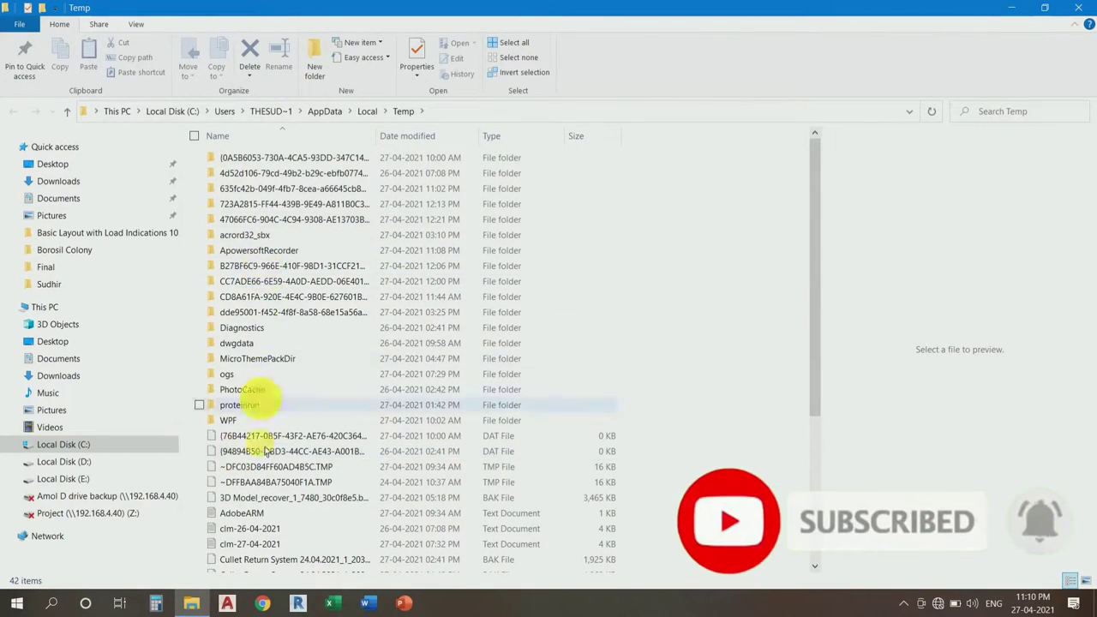
{"action": "left_click", "coordinate": [287, 189]}
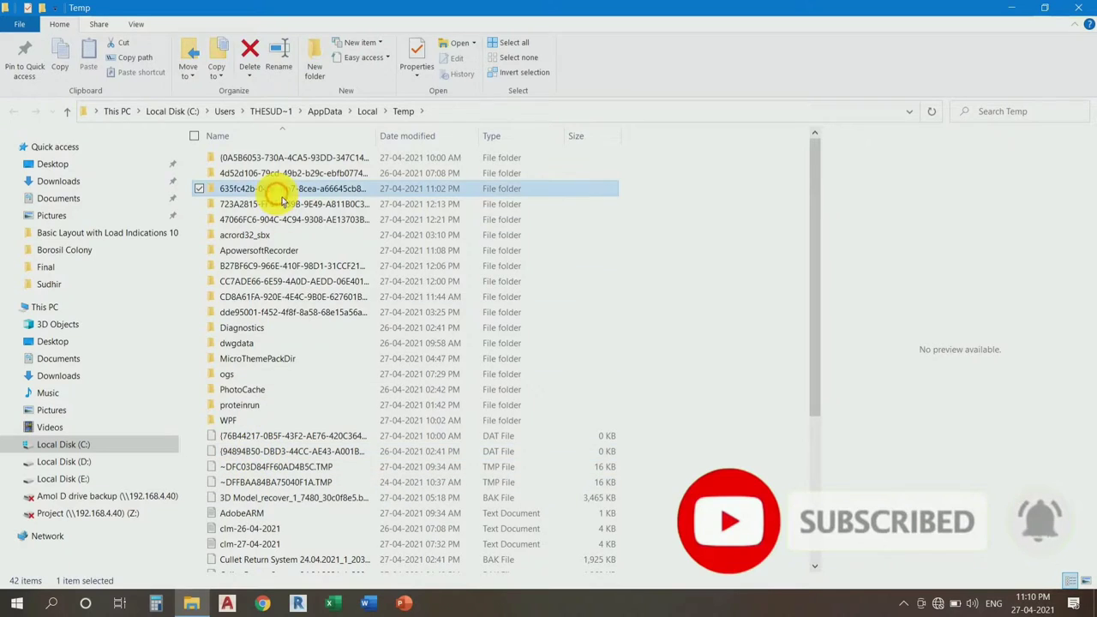
{"action": "left_click", "coordinate": [509, 42]}
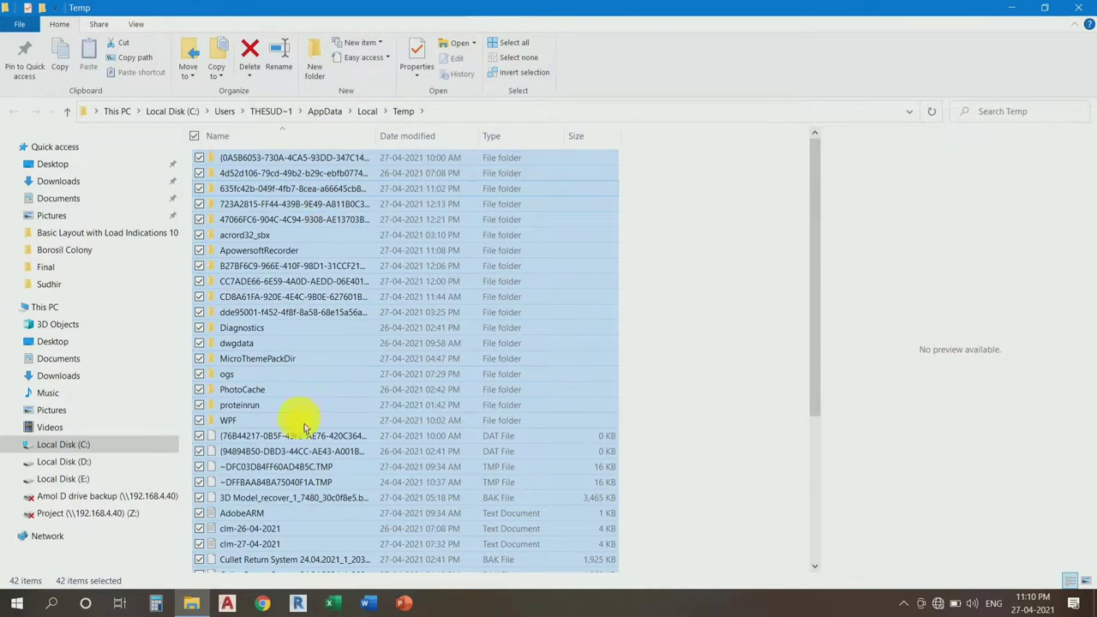
{"action": "scroll", "coordinate": [330, 245], "scroll_direction": "down", "scroll_amount": 2}
{"action": "scroll", "coordinate": [331, 245], "scroll_direction": "up", "scroll_amount": 2}
{"action": "left_click", "coordinate": [250, 77]}
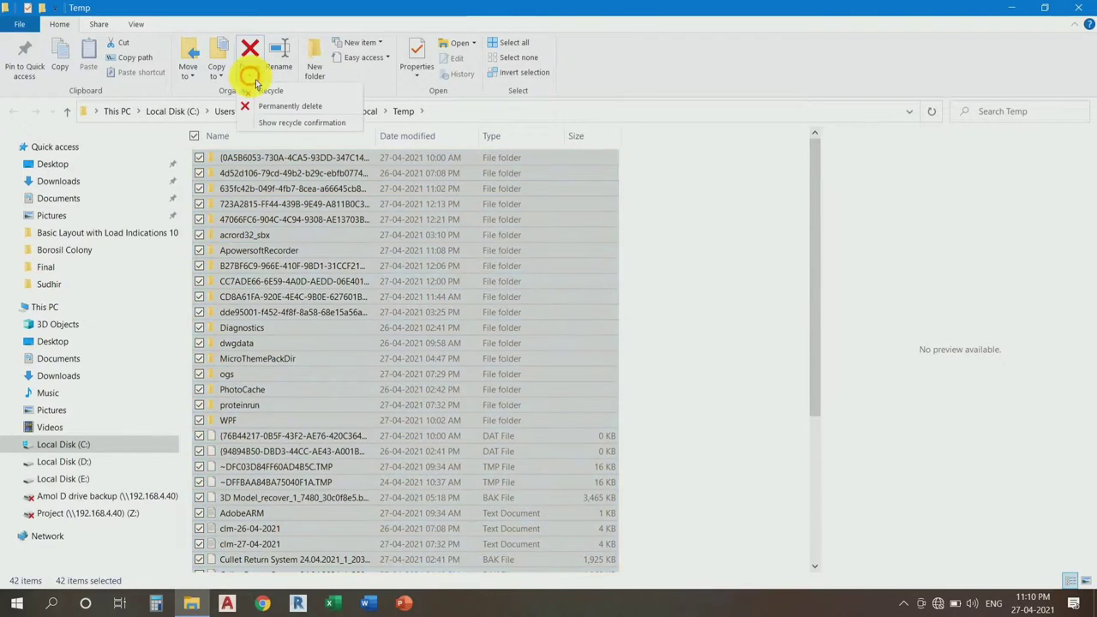
{"action": "left_click", "coordinate": [305, 108]}
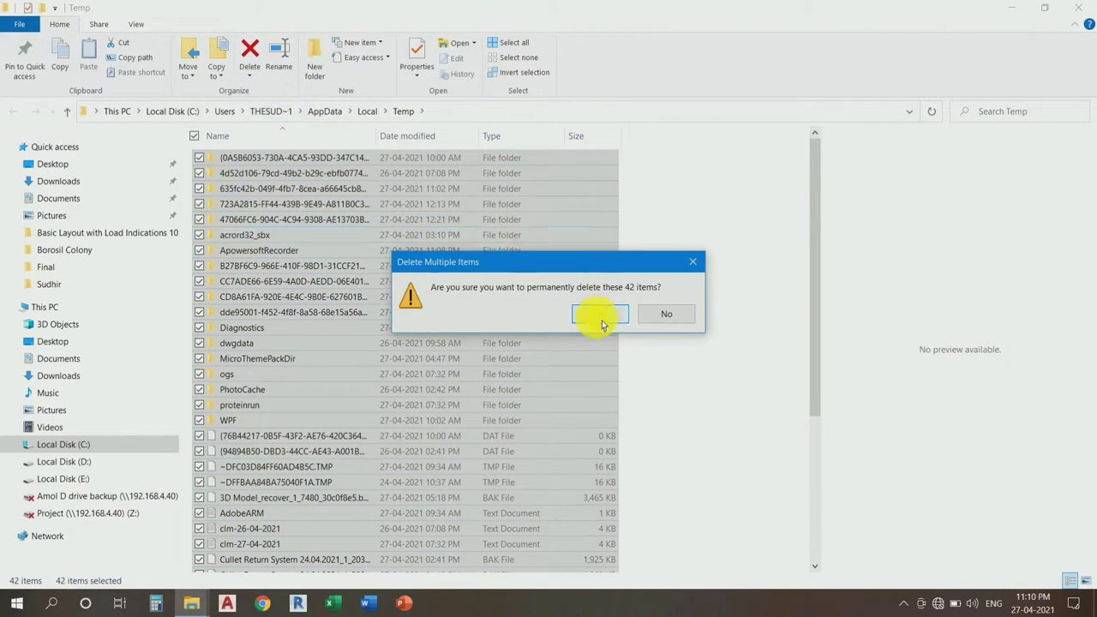
{"action": "left_click", "coordinate": [602, 322]}
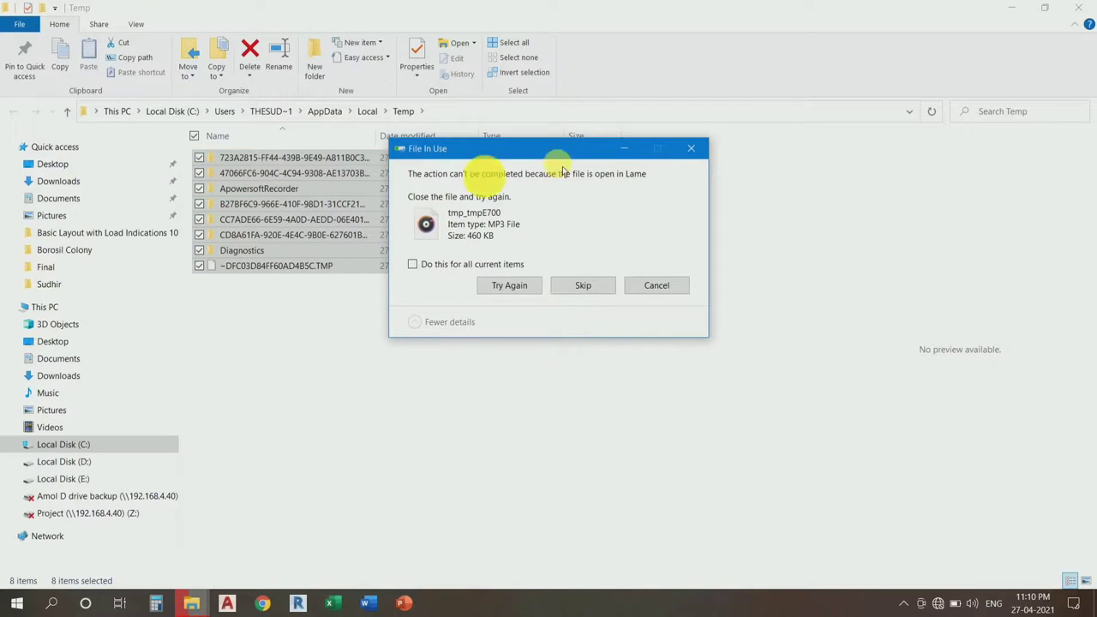
Skip the in-use files for all current items and close the user's Temp folder window.
{"action": "left_click", "coordinate": [413, 264]}
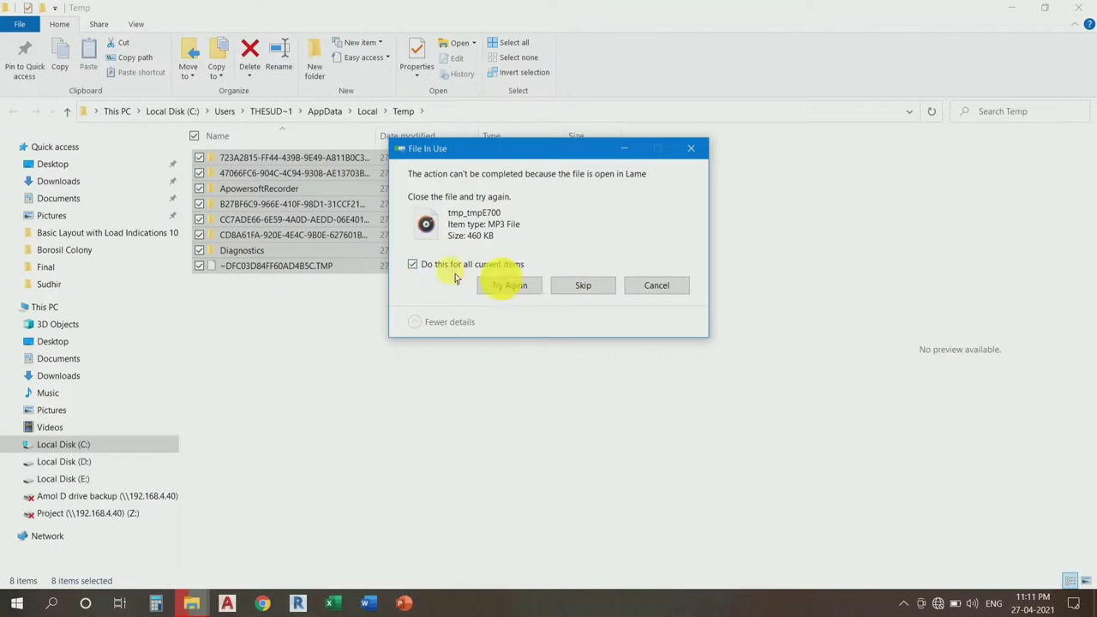
{"action": "left_click", "coordinate": [590, 296]}
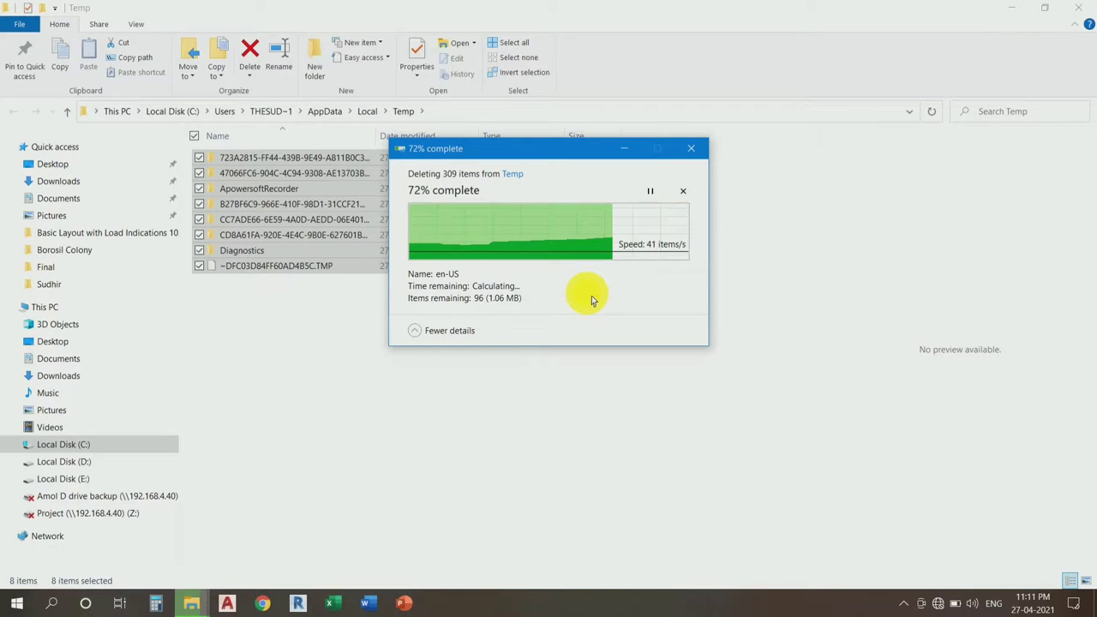
{"action": "left_click", "coordinate": [1077, 7]}
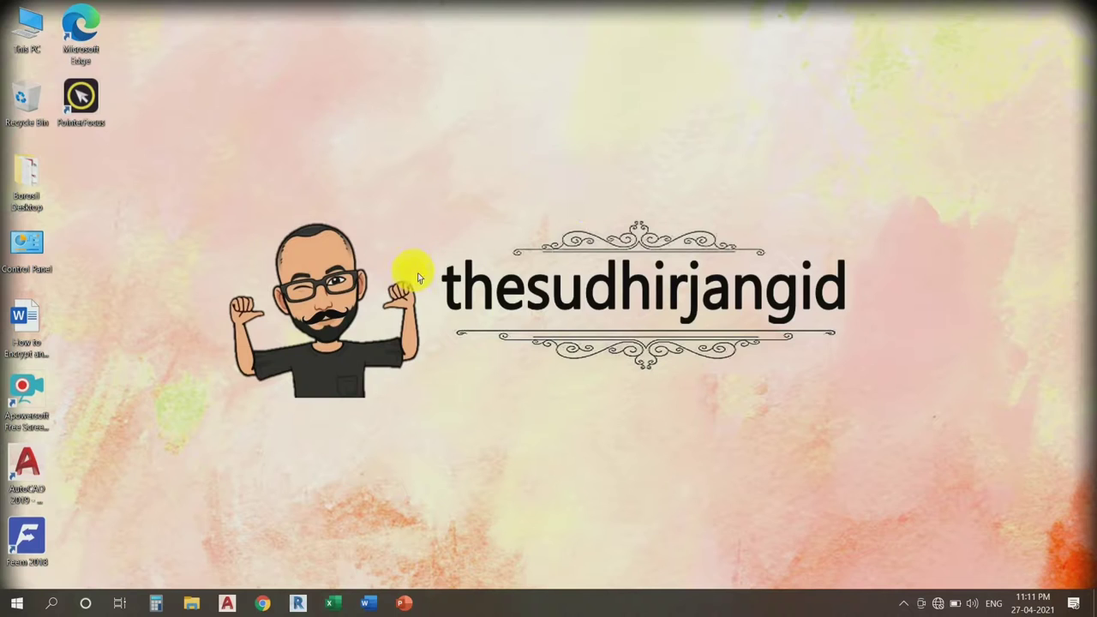
Open the Windows Temp folder by running temp from the Run dialog.
{"action": "key", "text": "super+r"}
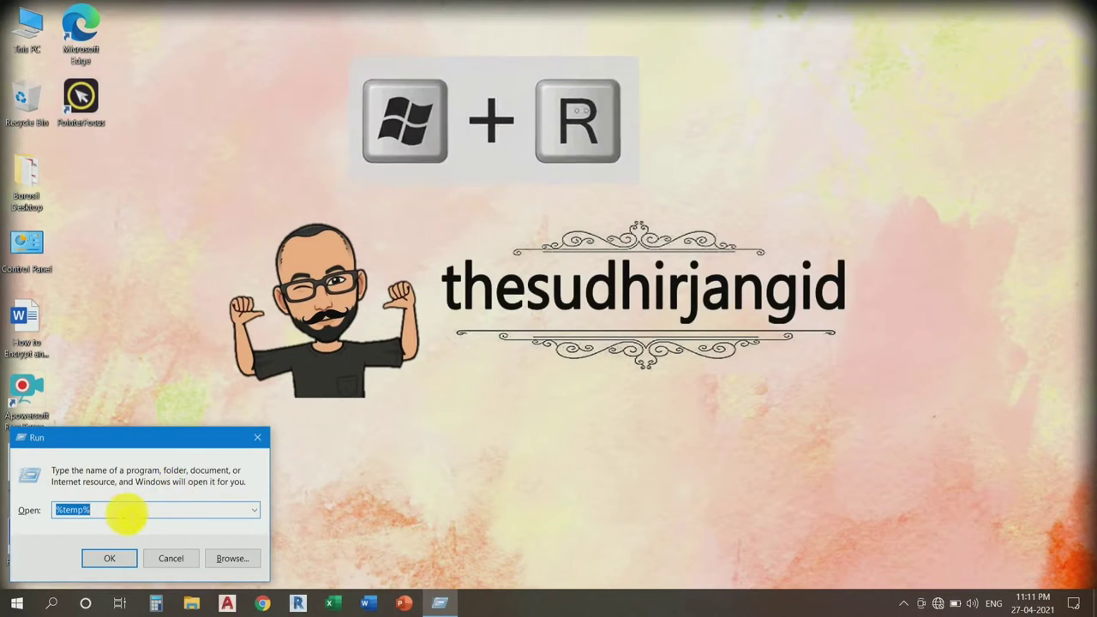
{"action": "type", "text": "temp"}
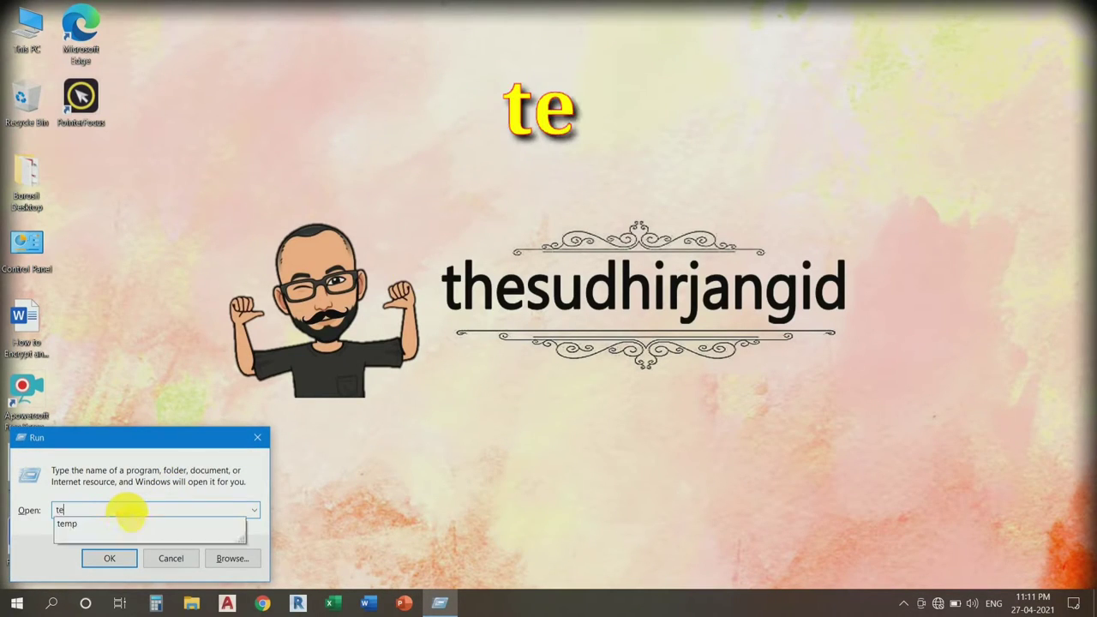
{"action": "left_click", "coordinate": [119, 561]}
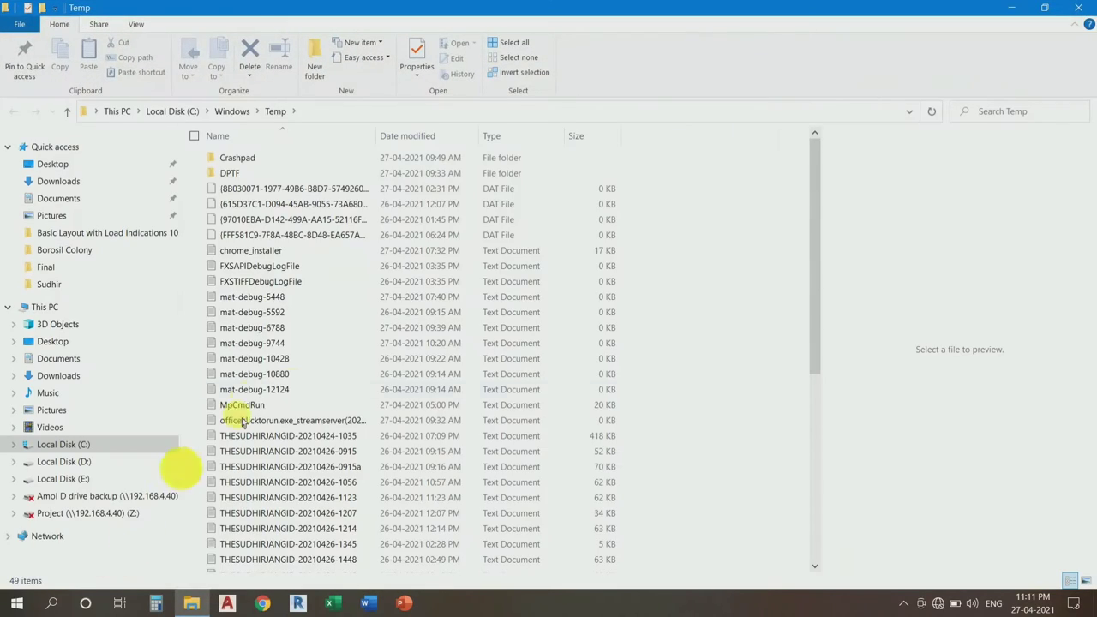
Select everything in the Windows Temp folder and permanently delete it, confirming the deletion.
{"action": "scroll", "coordinate": [294, 380], "scroll_direction": "down", "scroll_amount": 7}
{"action": "scroll", "coordinate": [299, 386], "scroll_direction": "up", "scroll_amount": 6}
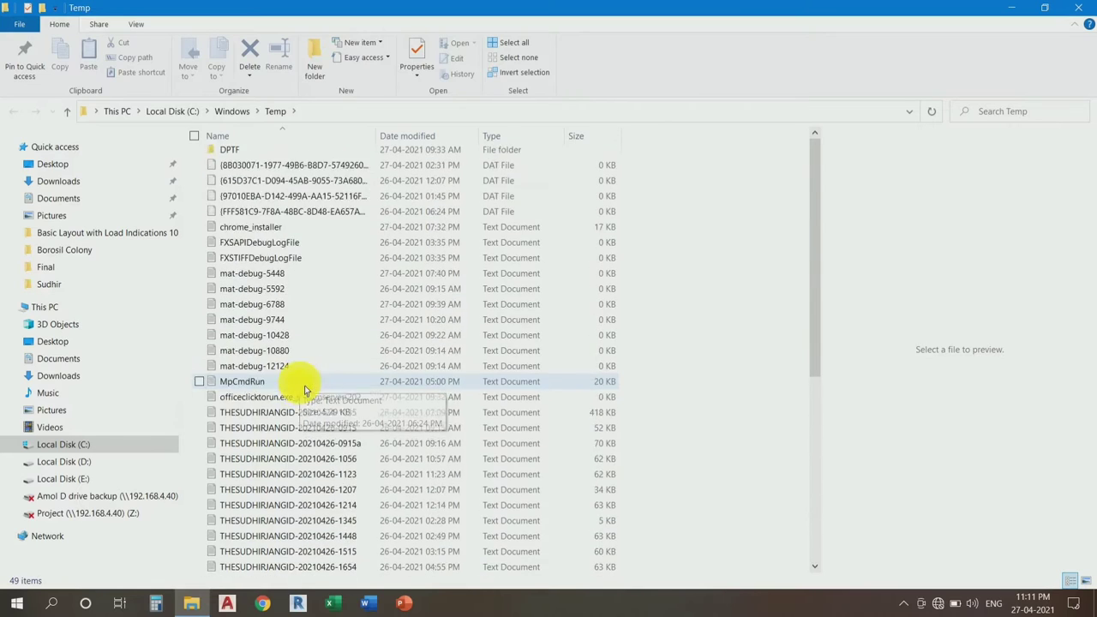
{"action": "scroll", "coordinate": [305, 390], "scroll_direction": "up", "scroll_amount": 1}
{"action": "left_click_drag", "start_coordinate": [818, 176], "coordinate": [403, 208]}
{"action": "left_click", "coordinate": [256, 159]}
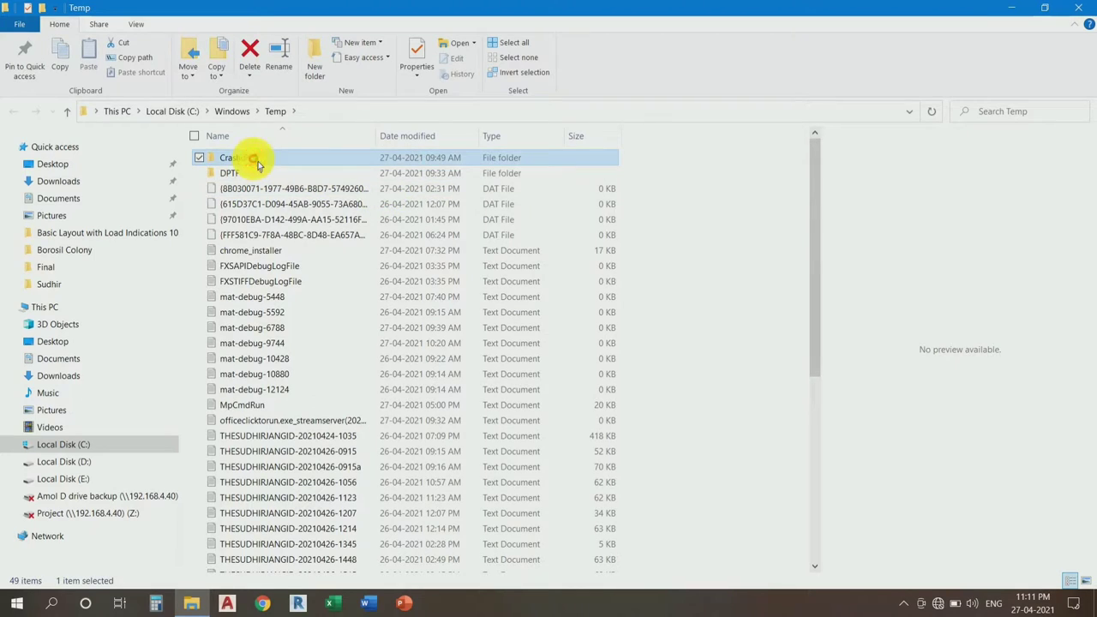
{"action": "left_click", "coordinate": [513, 44]}
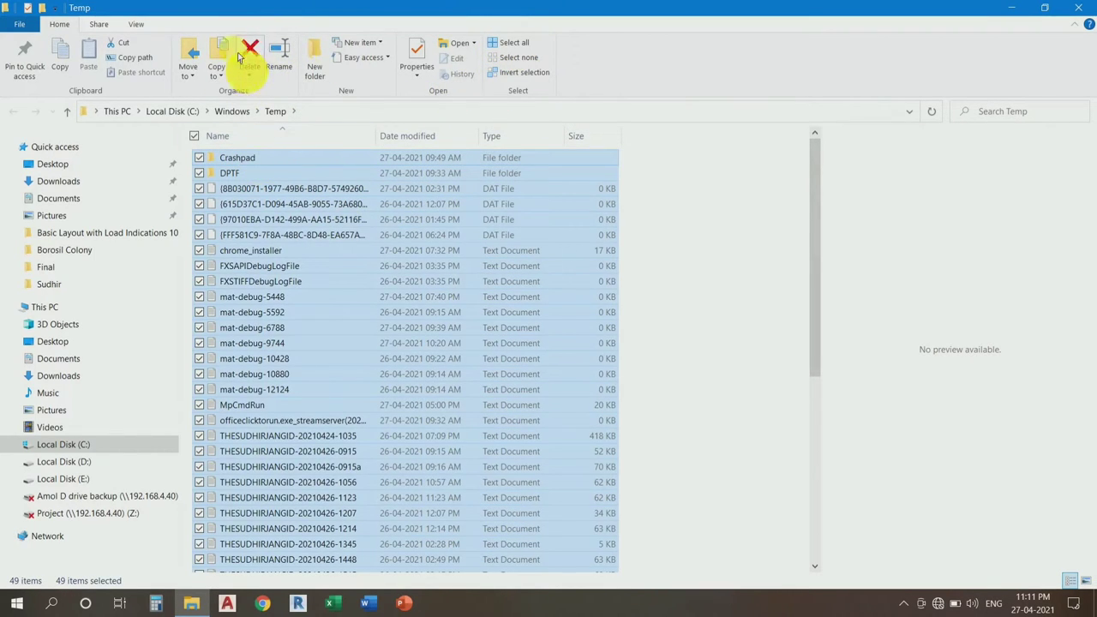
{"action": "left_click", "coordinate": [251, 81]}
{"action": "left_click", "coordinate": [307, 107]}
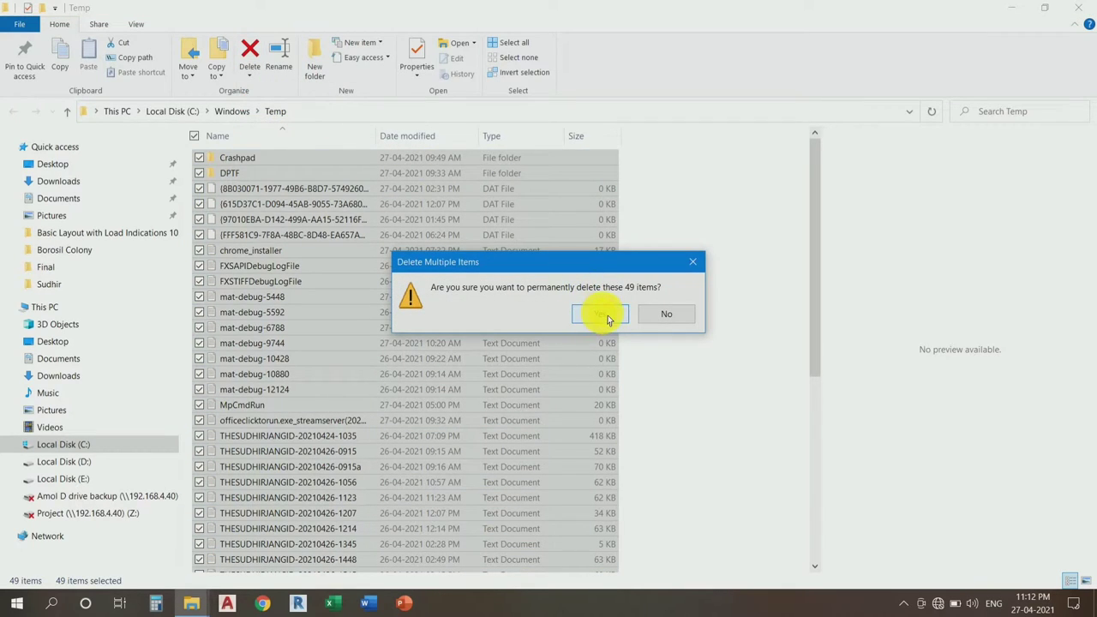
{"action": "left_click", "coordinate": [600, 314]}
Skip all in-use items that block the deletion and close the Windows Temp folder window.
{"action": "left_click", "coordinate": [524, 282]}
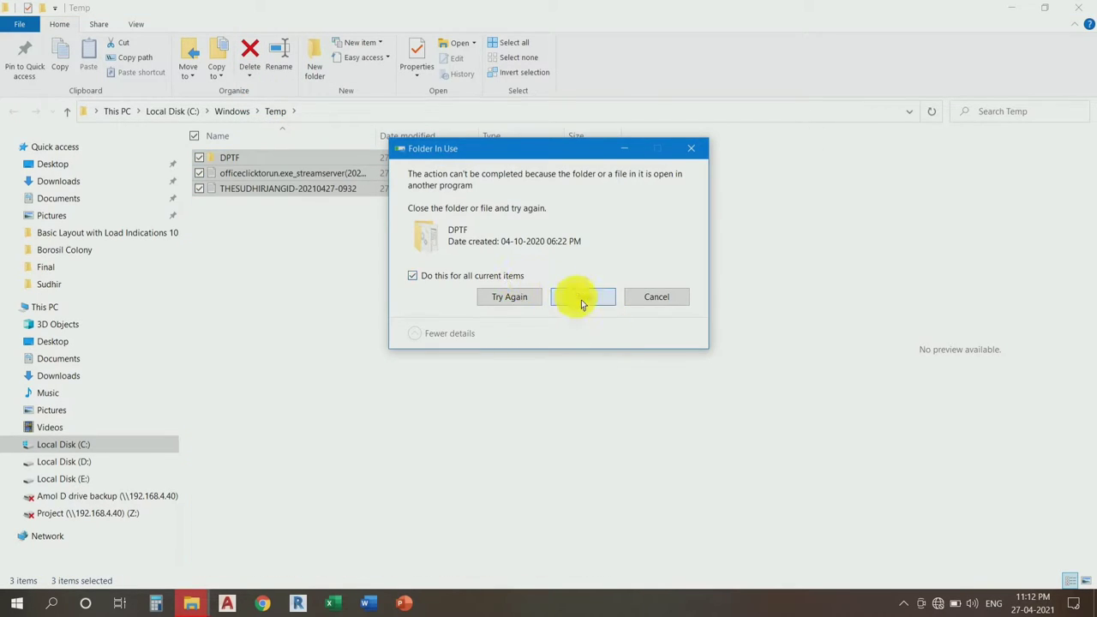
{"action": "left_click", "coordinate": [580, 300]}
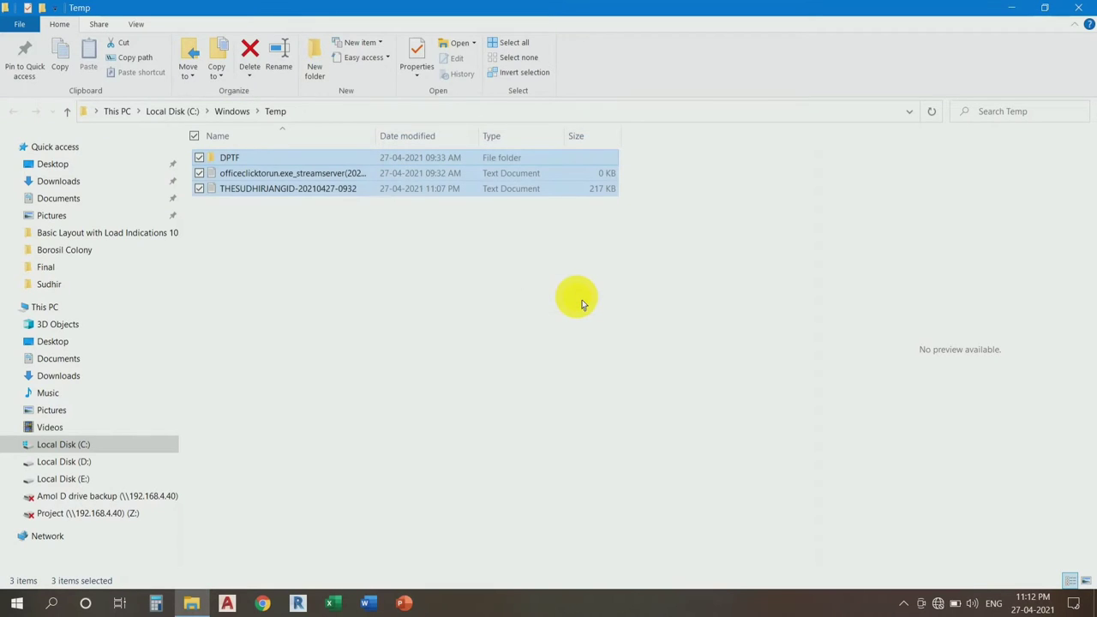
{"action": "left_click", "coordinate": [1077, 8]}
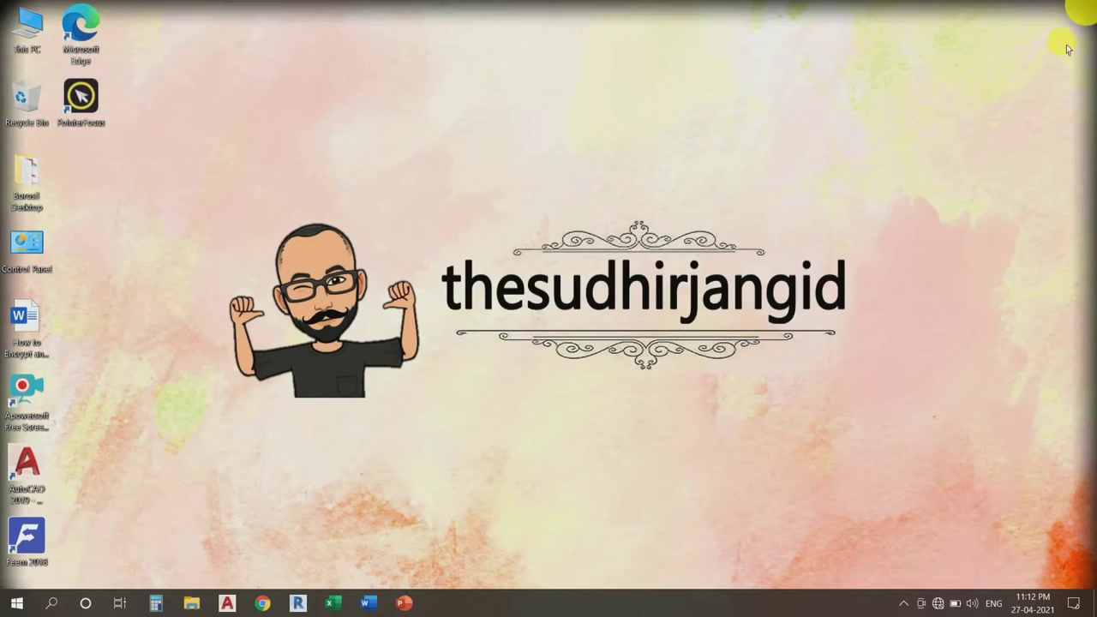
{"action": "right_click", "coordinate": [408, 144]}
{"action": "left_click", "coordinate": [508, 187]}
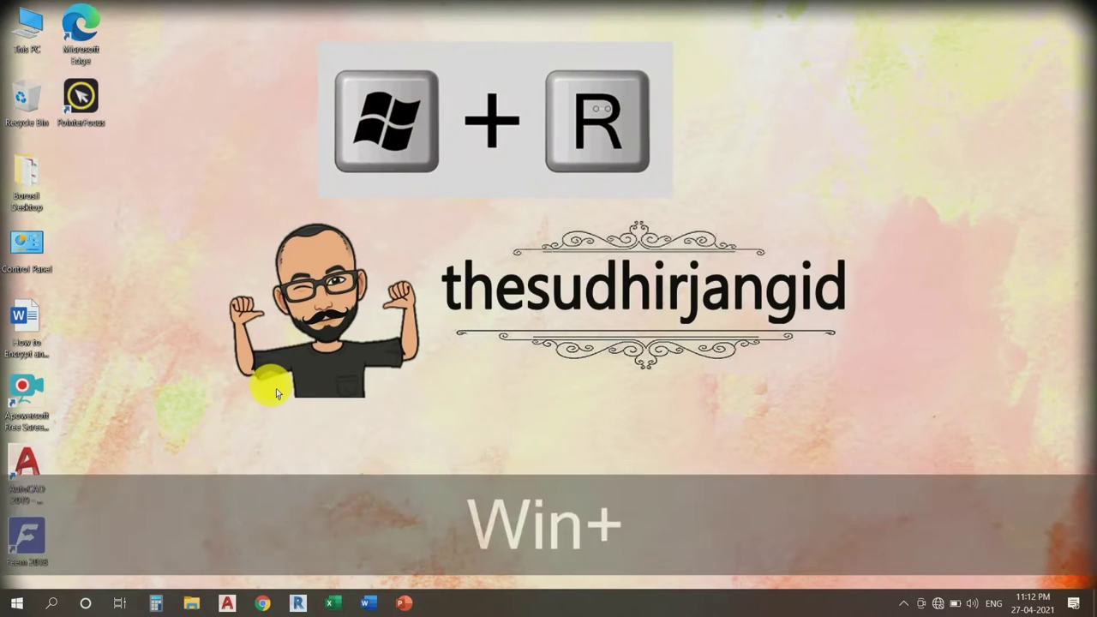
Open the Windows Prefetch folder by running prefetch from the Run dialog and grant permanent access to it.
{"action": "key", "text": "super+r"}
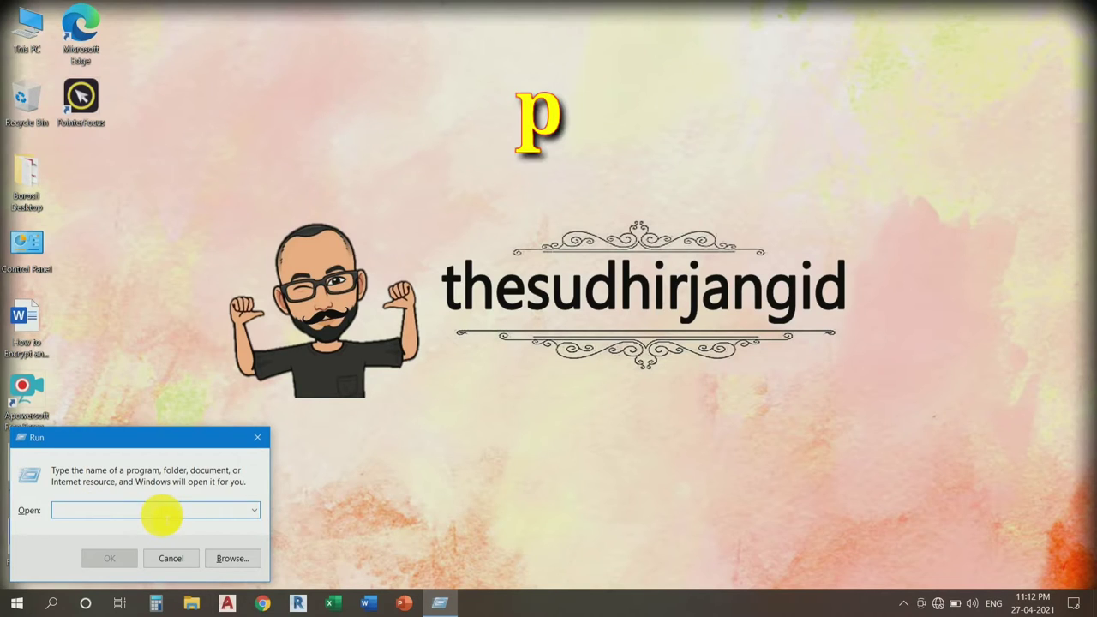
{"action": "type", "text": "prefe"}
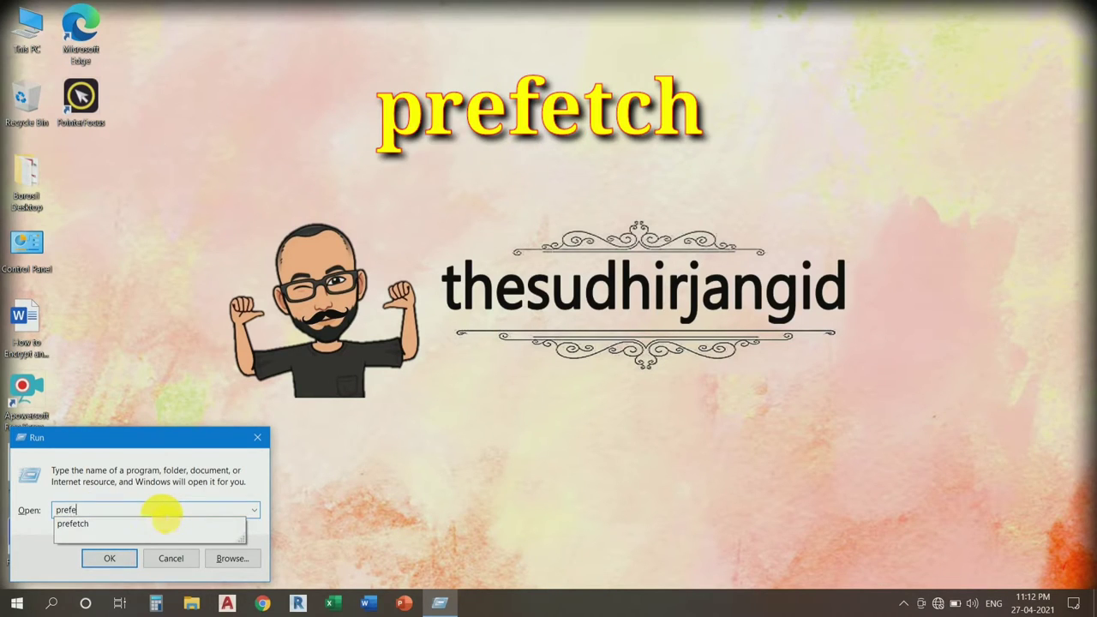
{"action": "type", "text": "tch"}
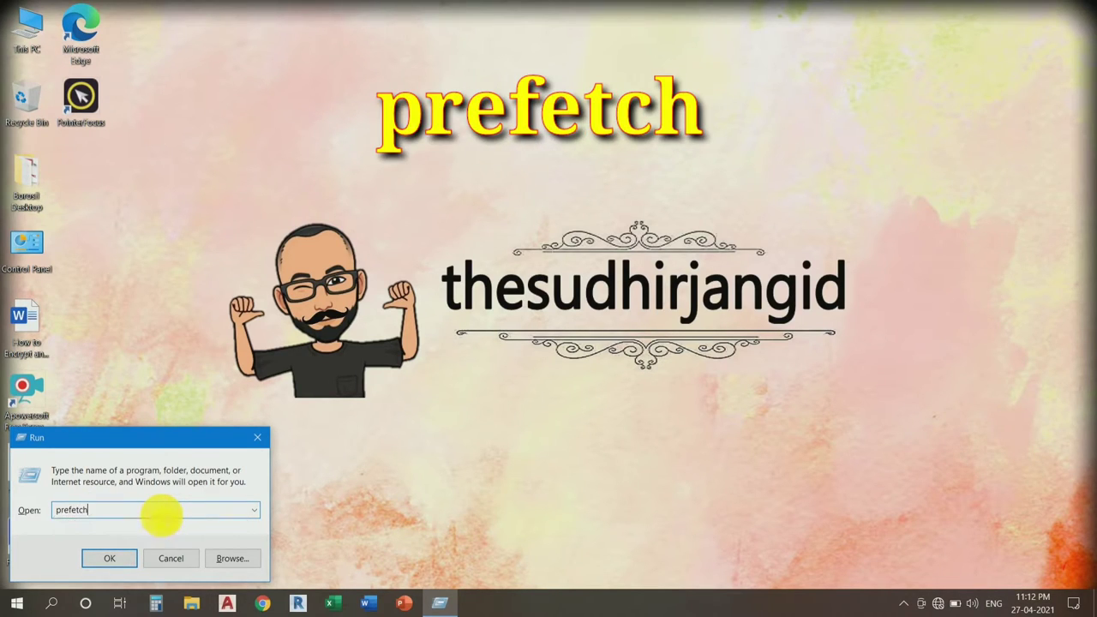
{"action": "left_click", "coordinate": [110, 561]}
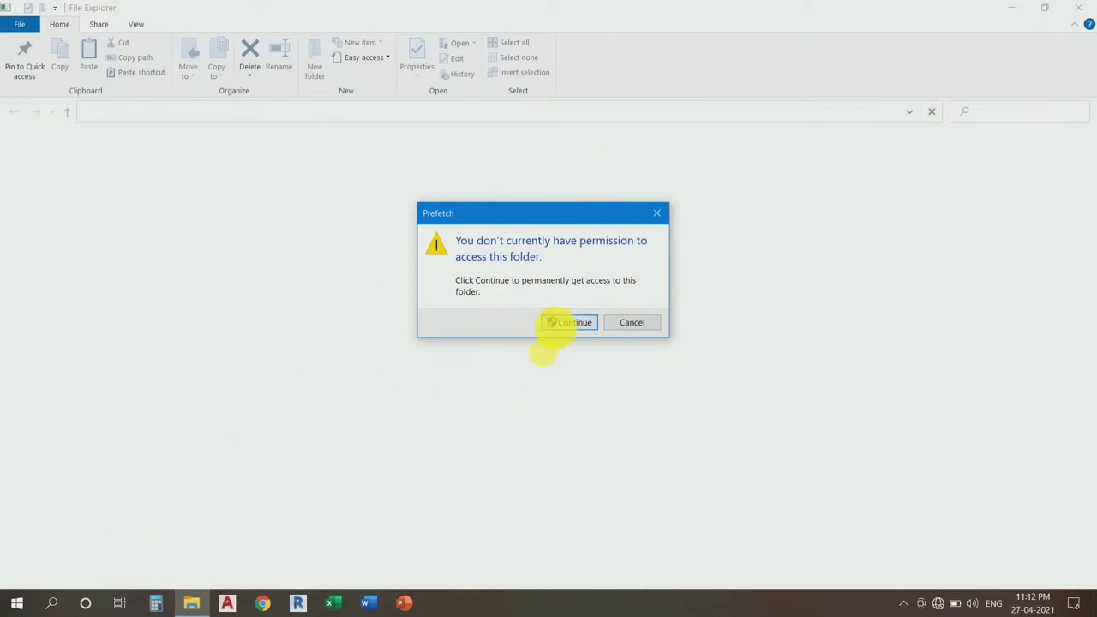
{"action": "left_click", "coordinate": [573, 325]}
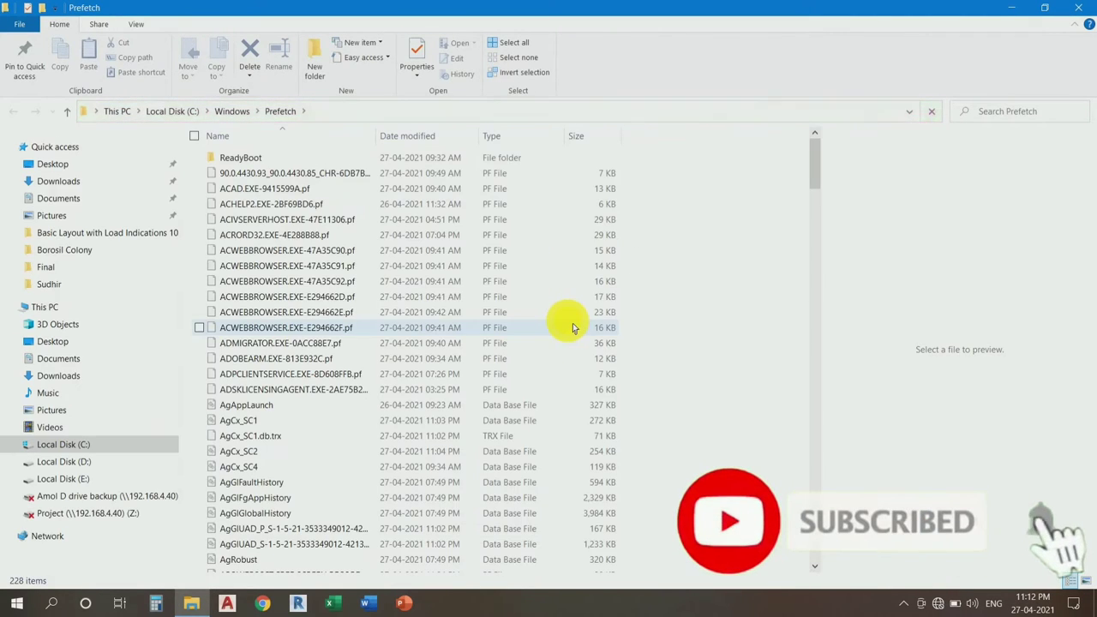
Select everything in the Windows Prefetch folder and permanently delete it, confirming the deletion.
{"action": "left_click", "coordinate": [516, 44]}
{"action": "scroll", "coordinate": [349, 431], "scroll_direction": "down", "scroll_amount": 2}
{"action": "scroll", "coordinate": [347, 433], "scroll_direction": "up", "scroll_amount": 2}
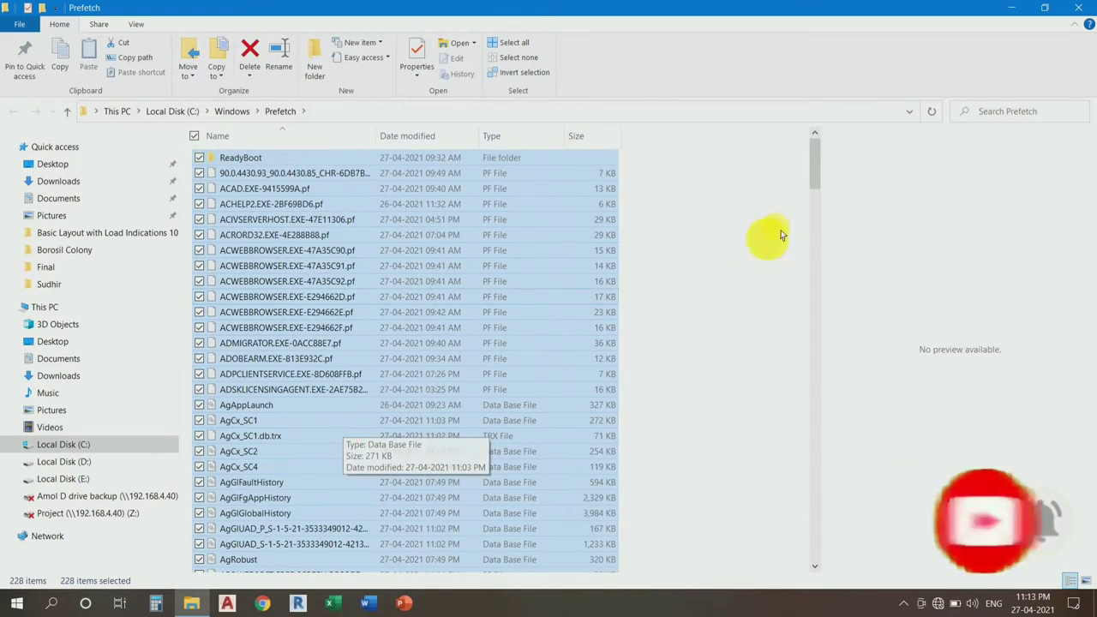
{"action": "mouse_move", "coordinate": [814, 166]}
{"action": "left_mouse_down"}
{"action": "mouse_move", "coordinate": [812, 331]}
{"action": "mouse_move", "coordinate": [798, 382]}
{"action": "mouse_move", "coordinate": [813, 157]}
{"action": "left_mouse_up"}
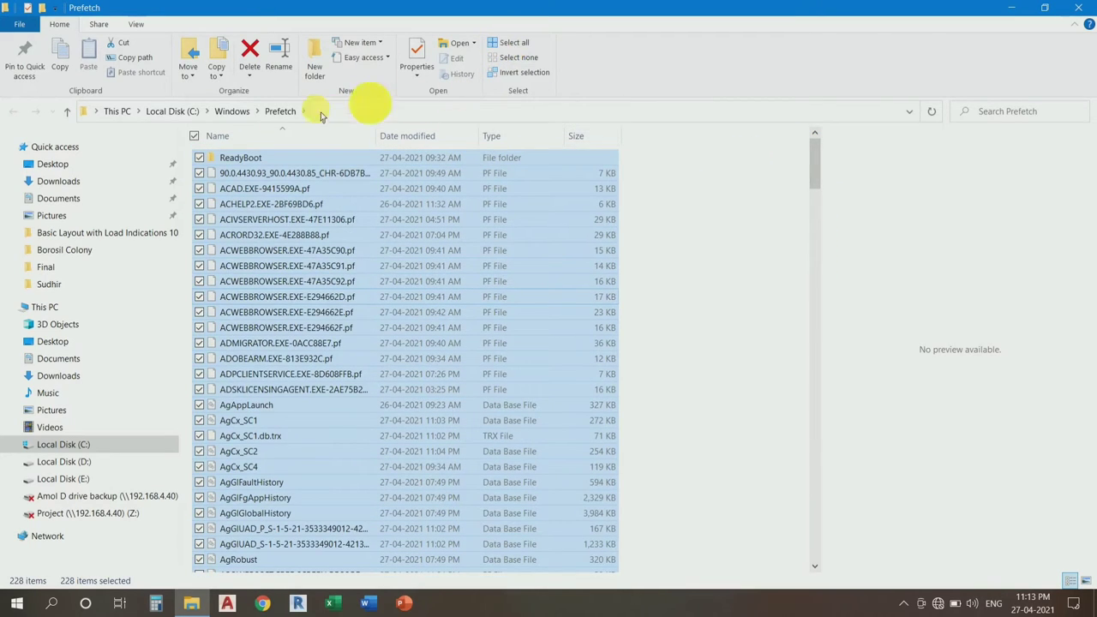
{"action": "left_click", "coordinate": [256, 77]}
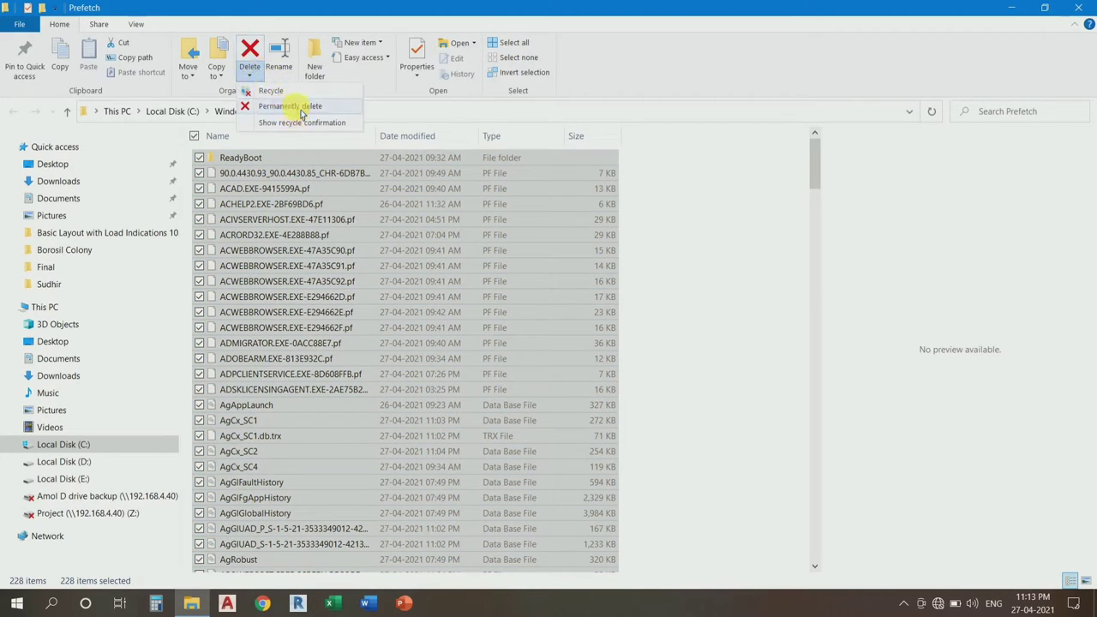
{"action": "left_click", "coordinate": [292, 106]}
{"action": "left_click", "coordinate": [589, 319]}
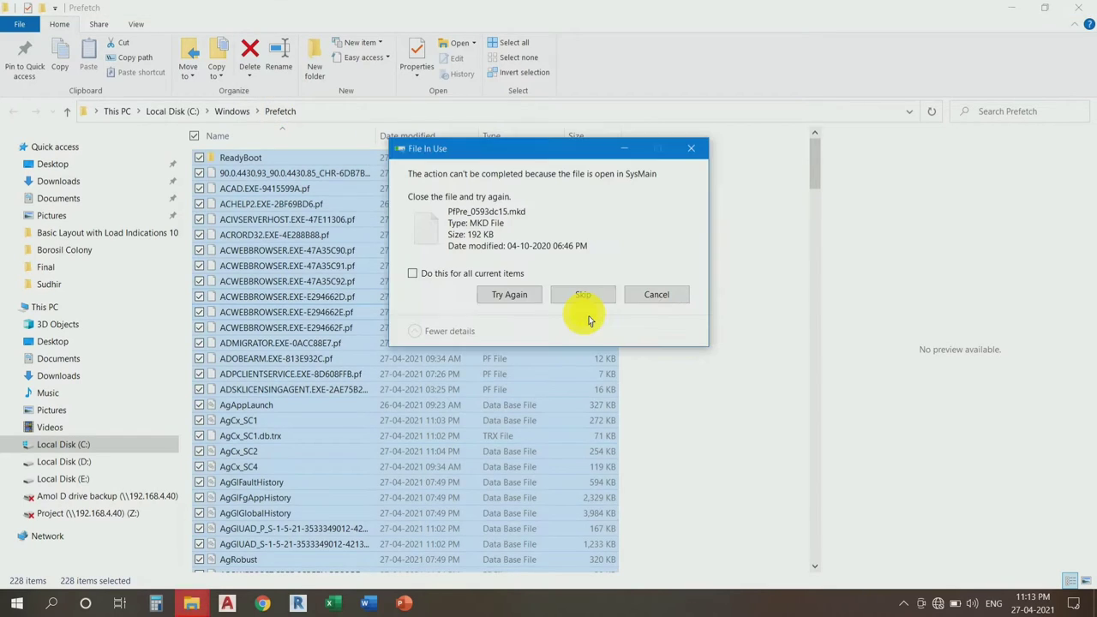
Skip all in-use items that block the Prefetch deletion and close the Prefetch folder window.
{"action": "left_click", "coordinate": [502, 277]}
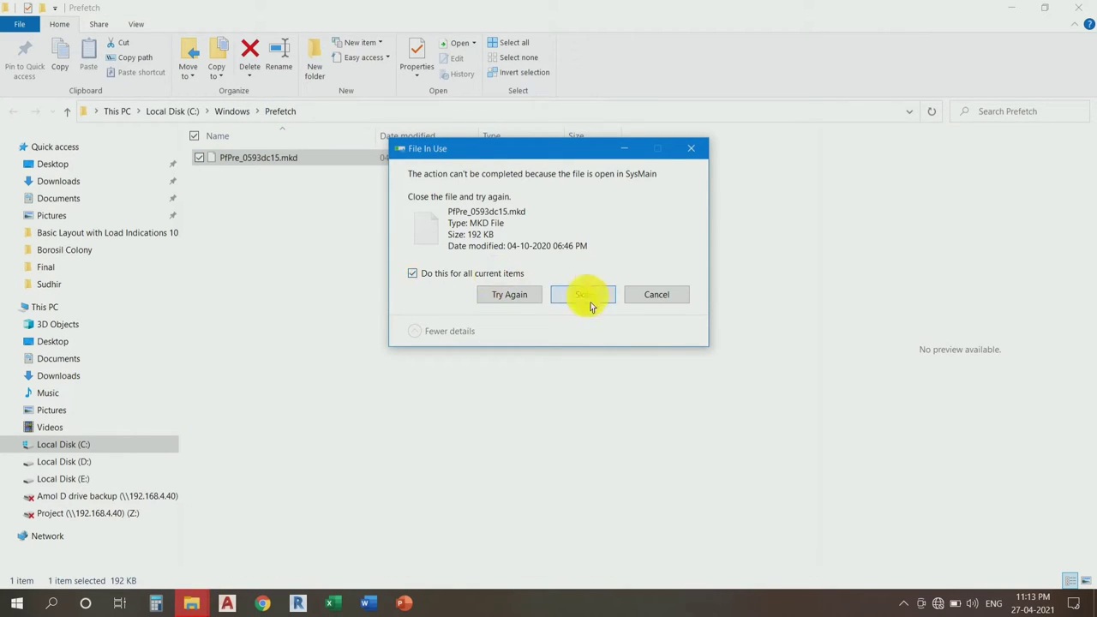
{"action": "left_click", "coordinate": [591, 296]}
{"action": "left_click", "coordinate": [1083, 7]}
Refresh the desktop several times in a row.
{"action": "right_click", "coordinate": [541, 107]}
{"action": "left_click", "coordinate": [607, 159]}
{"action": "right_click", "coordinate": [606, 163]}
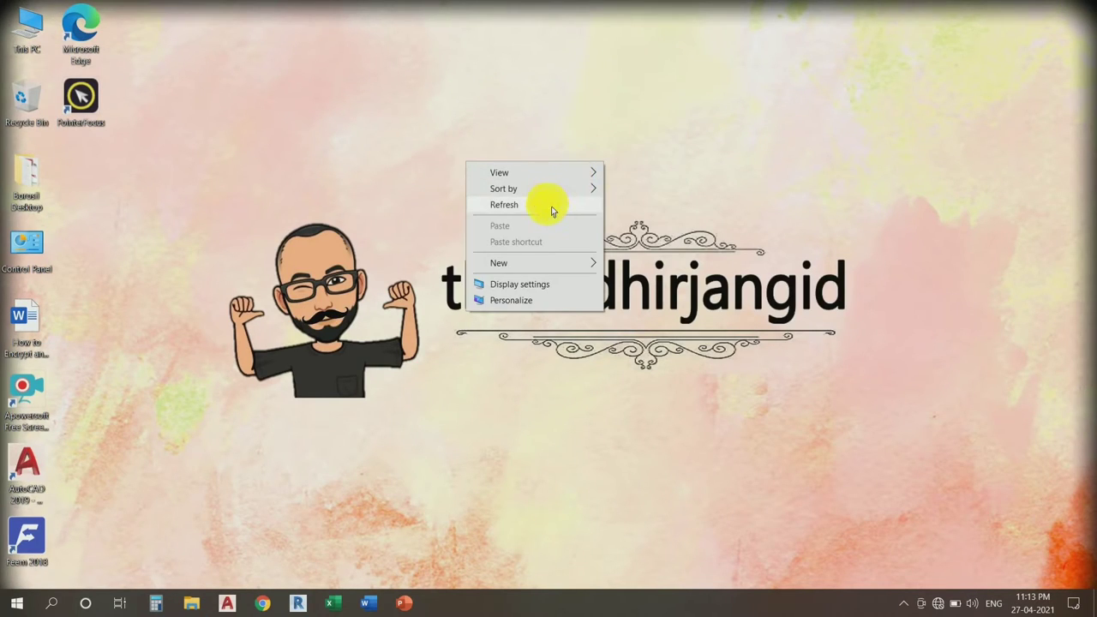
{"action": "left_click", "coordinate": [548, 206]}
{"action": "right_click", "coordinate": [549, 206]}
{"action": "left_click", "coordinate": [510, 249]}
{"action": "right_click", "coordinate": [510, 249]}
{"action": "left_click", "coordinate": [476, 298]}
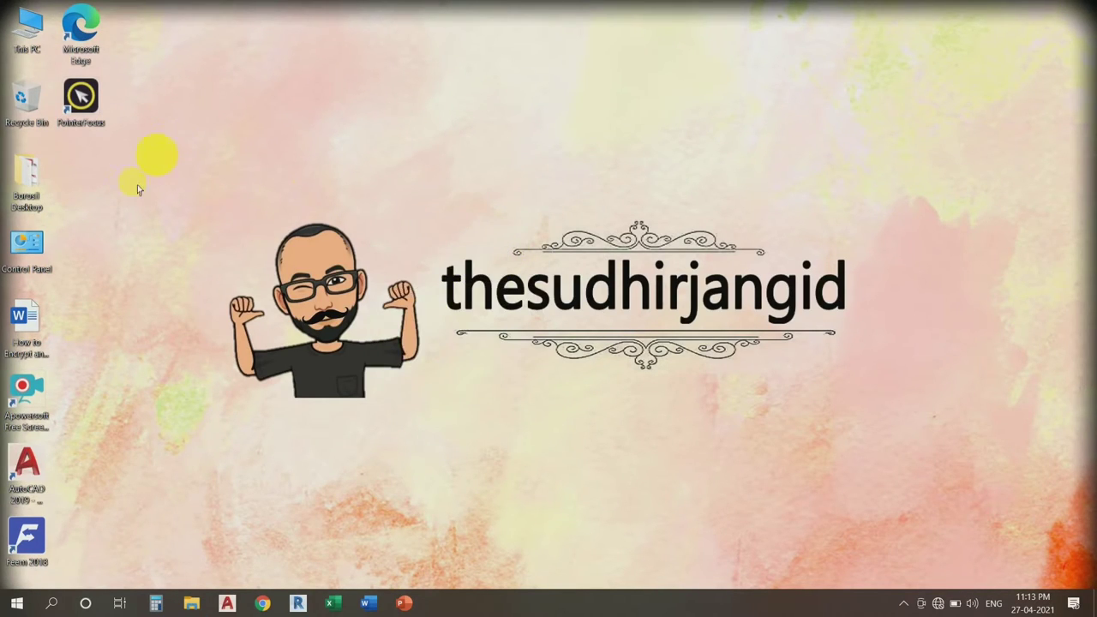
Open This PC, show the properties of Local Disk (C:) and start Disk Cleanup for that drive.
{"action": "right_click", "coordinate": [28, 30]}
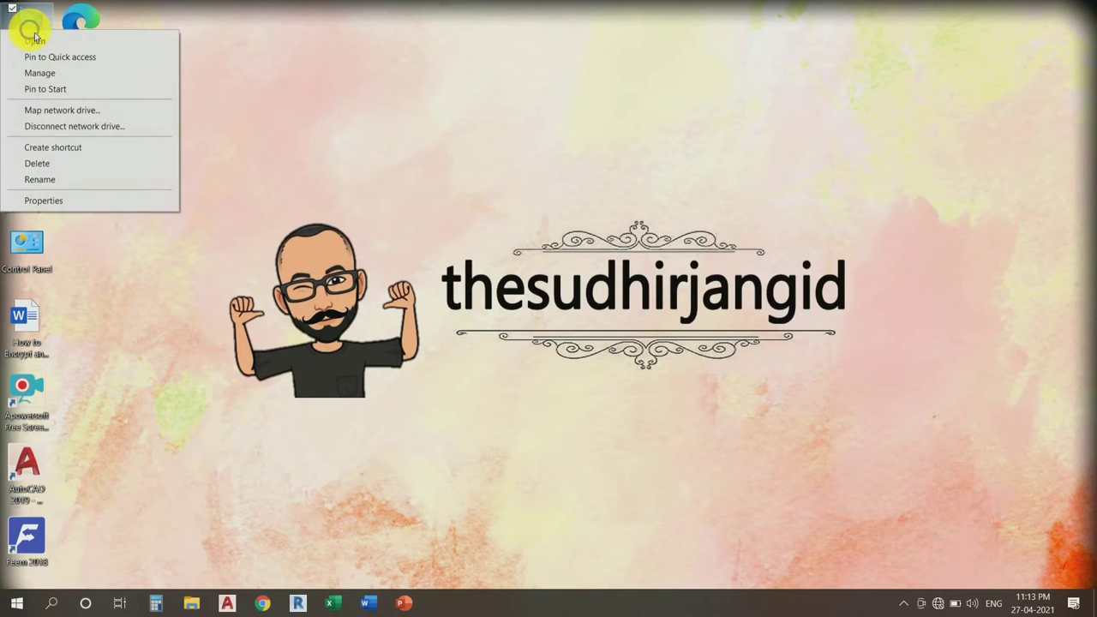
{"action": "left_click", "coordinate": [38, 43]}
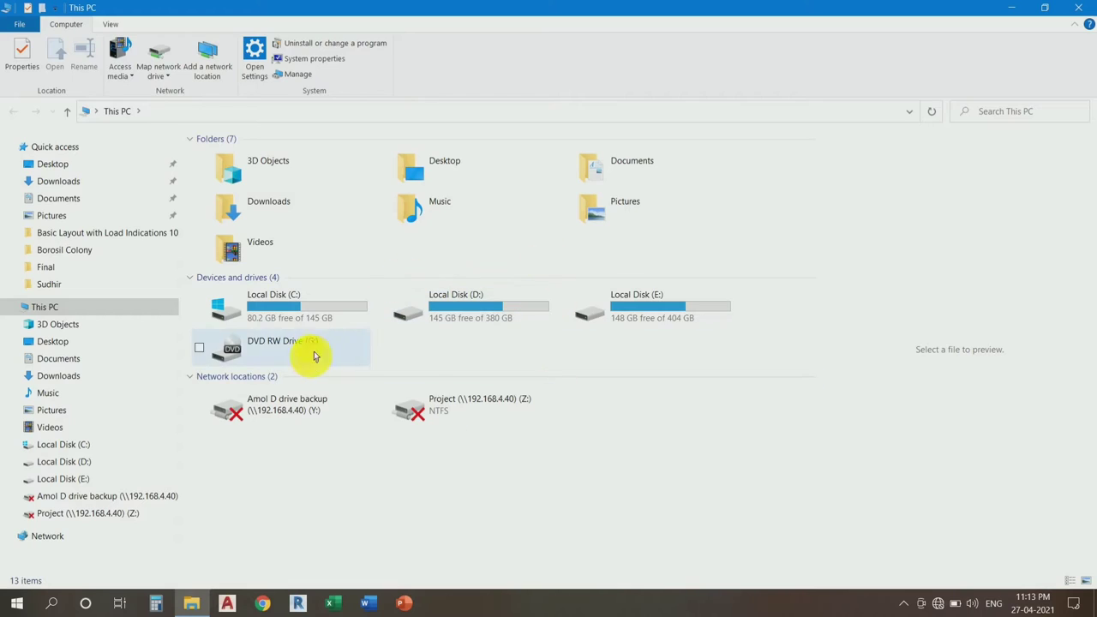
{"action": "left_click", "coordinate": [314, 311]}
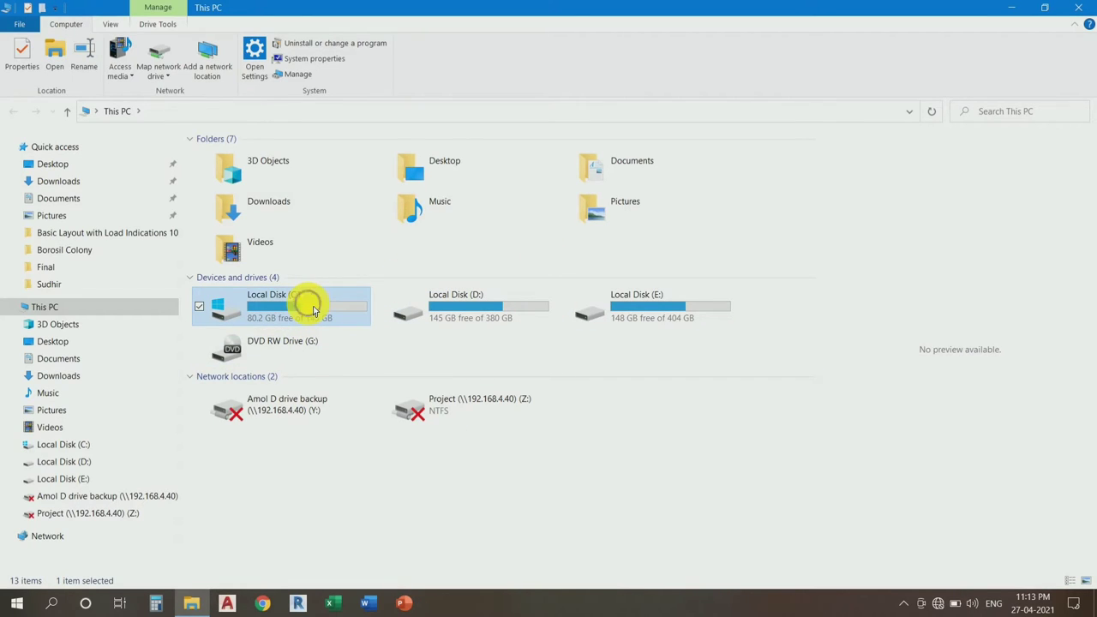
{"action": "right_click", "coordinate": [314, 311]}
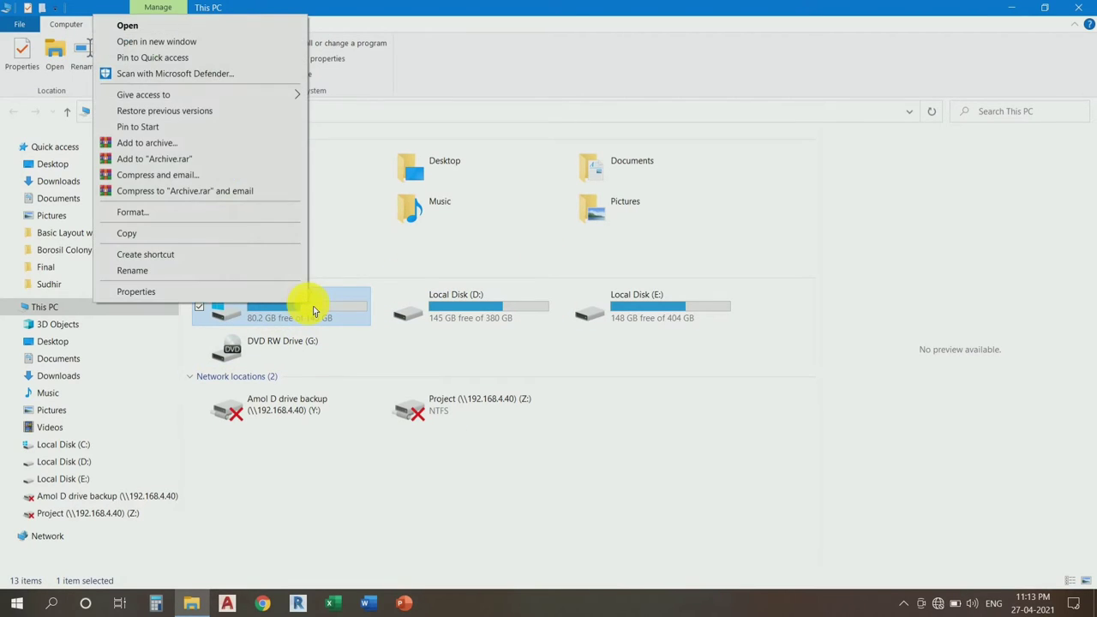
{"action": "left_click", "coordinate": [244, 296]}
{"action": "left_click_drag", "start_coordinate": [435, 242], "coordinate": [448, 75]}
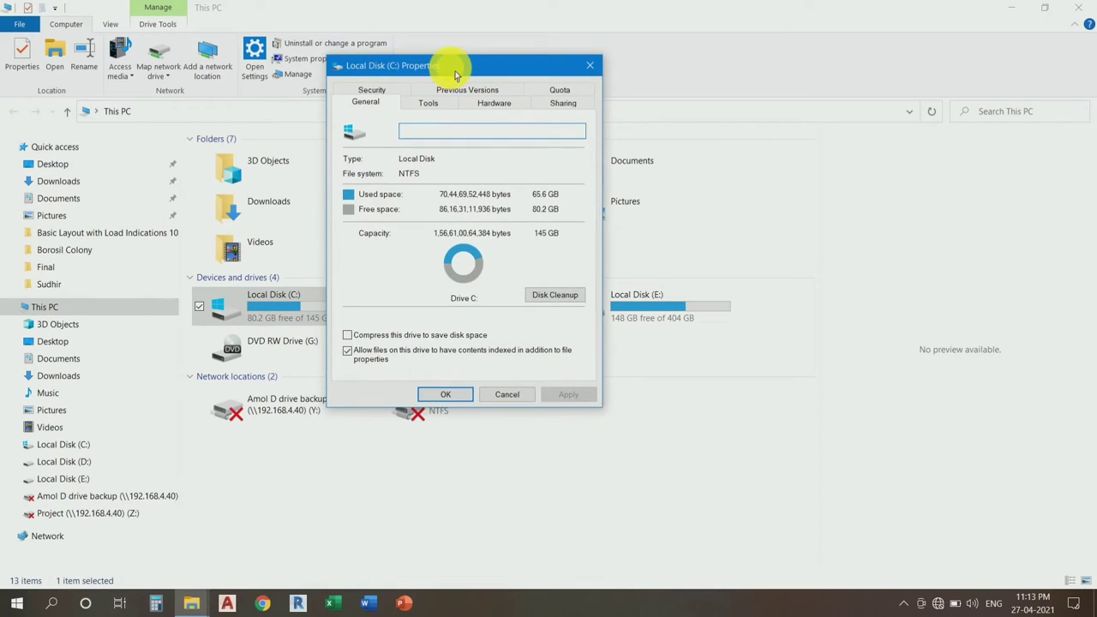
{"action": "left_click", "coordinate": [554, 300]}
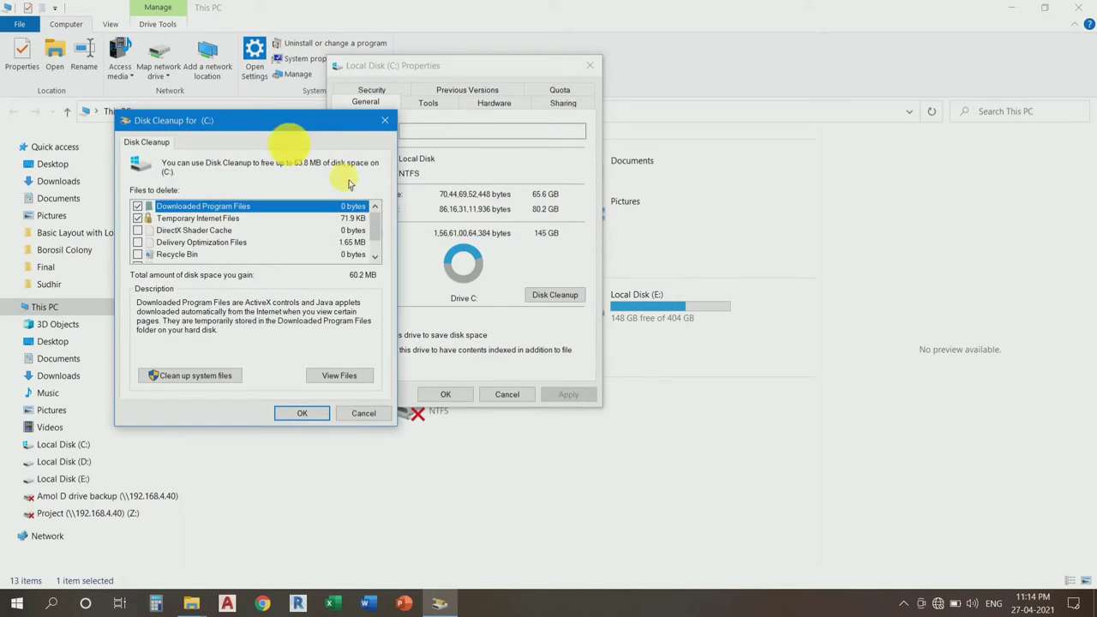
Mark all remaining file categories for cleanup: DirectX Shader Cache, Delivery Optimization Files, Recycle Bin and Temporary files.
{"action": "left_click_drag", "start_coordinate": [236, 129], "coordinate": [271, 110]}
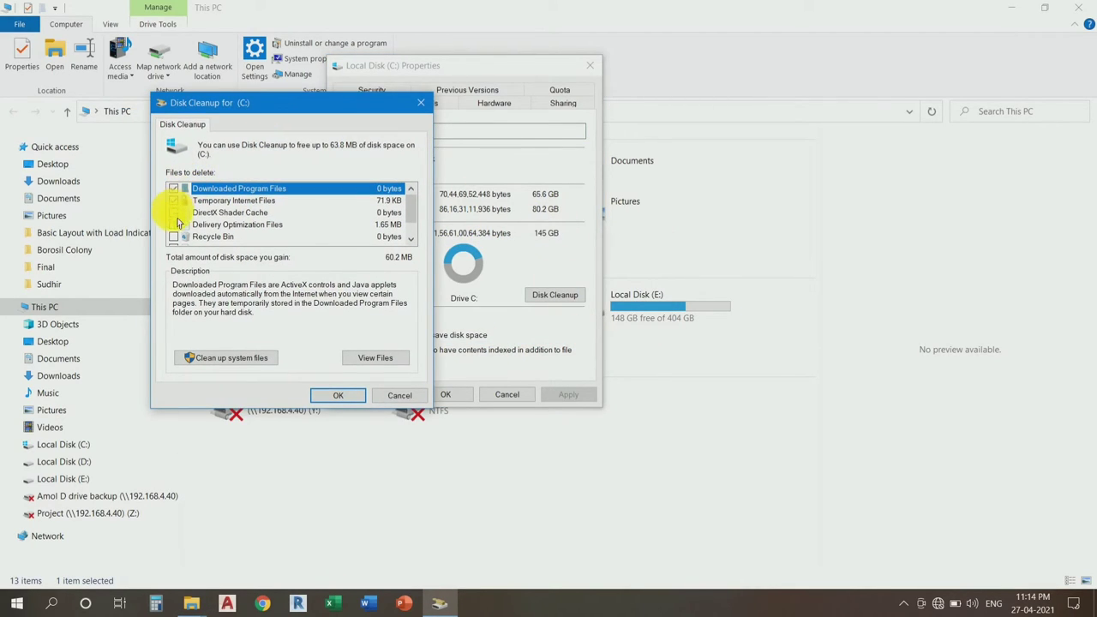
{"action": "scroll", "coordinate": [404, 237], "scroll_direction": "down", "scroll_amount": 1}
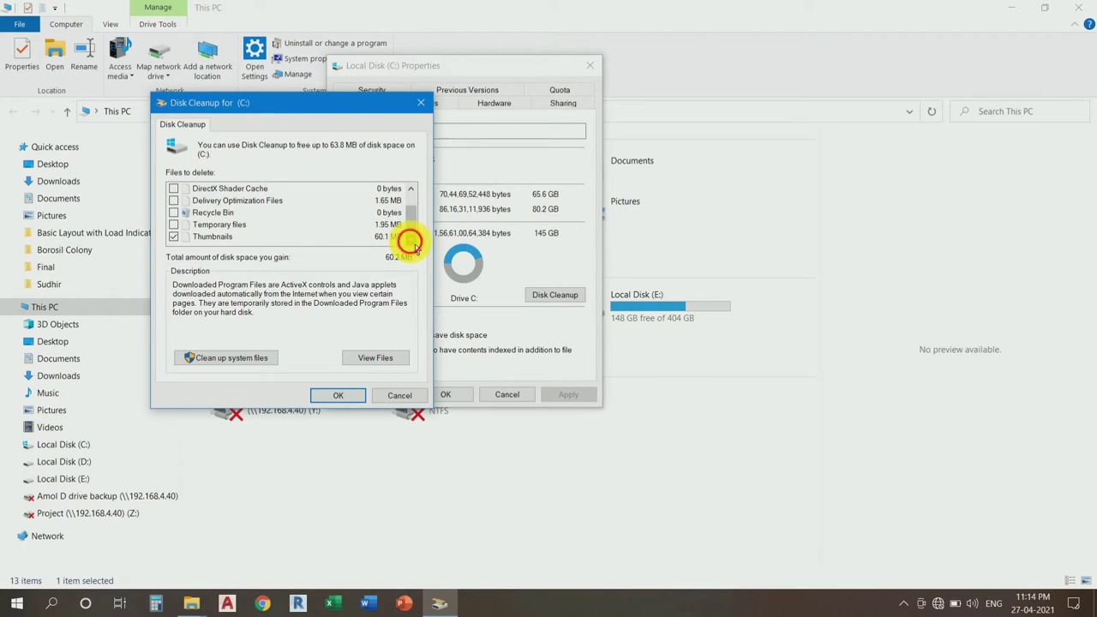
{"action": "scroll", "coordinate": [419, 200], "scroll_direction": "up", "scroll_amount": 1}
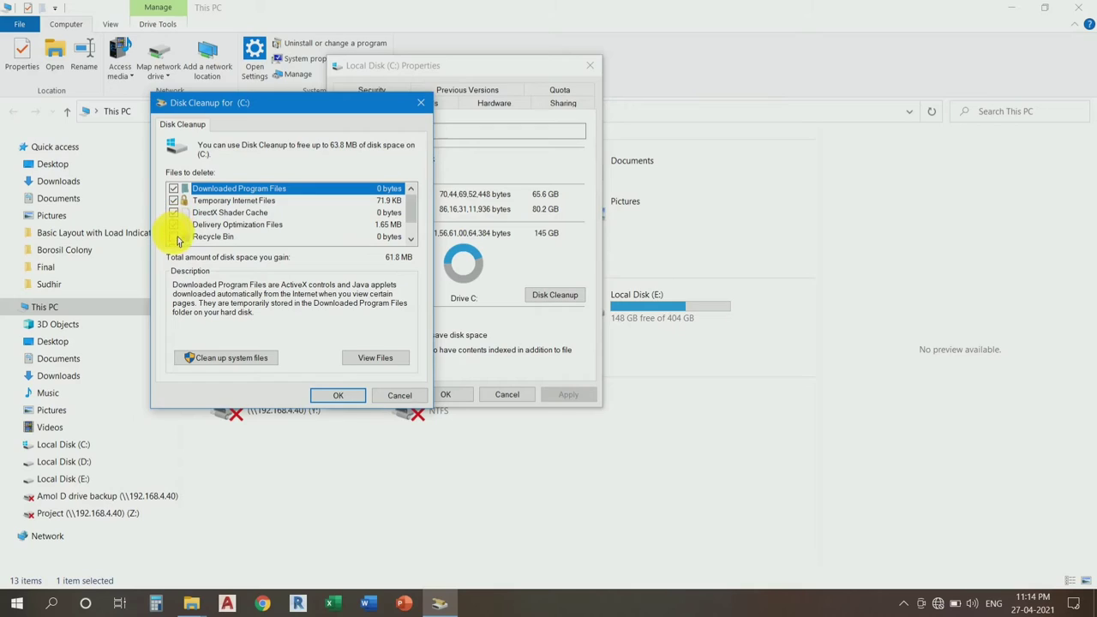
{"action": "left_click", "coordinate": [412, 238]}
{"action": "left_click", "coordinate": [411, 238]}
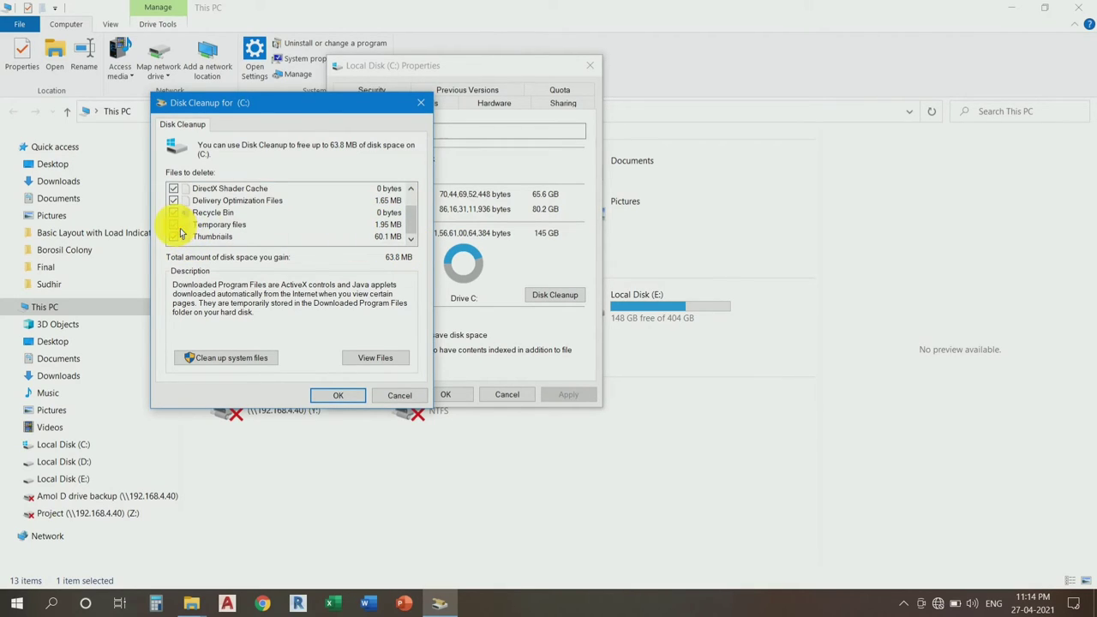
Run the cleanup of drive C: with permanent file deletion confirmed, and close the drive properties and This PC windows.
{"action": "left_click", "coordinate": [346, 395]}
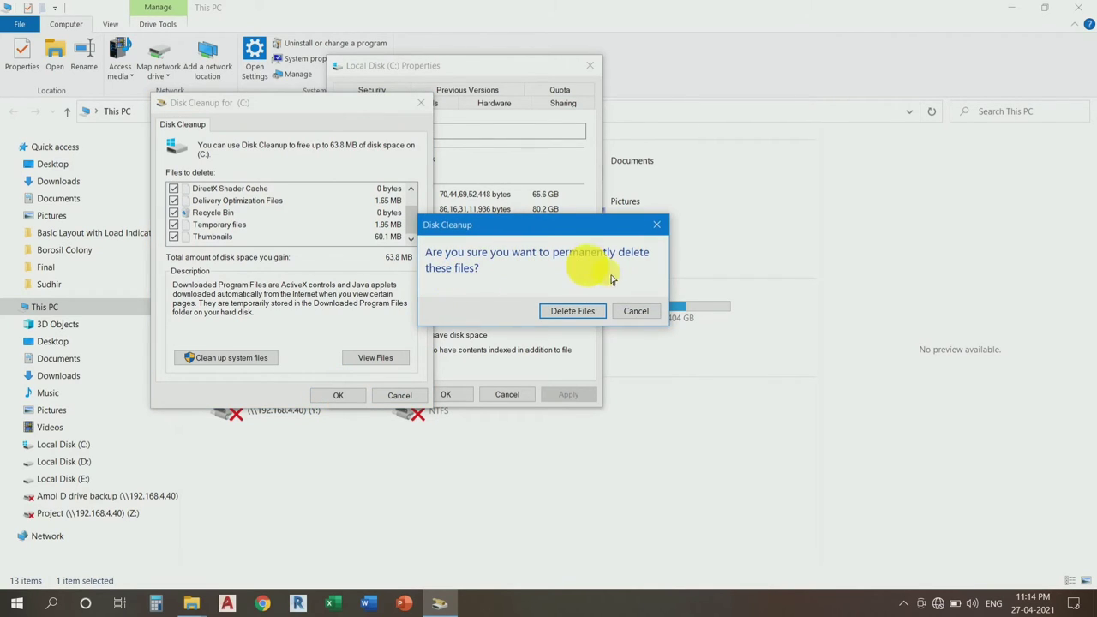
{"action": "left_click", "coordinate": [572, 312]}
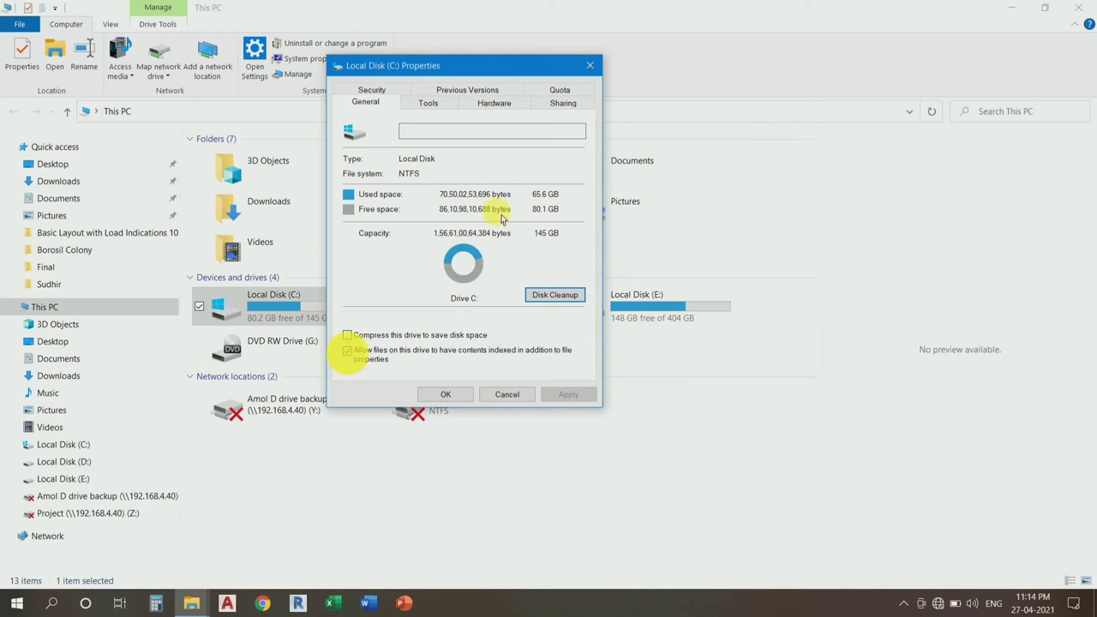
{"action": "left_click", "coordinate": [445, 395]}
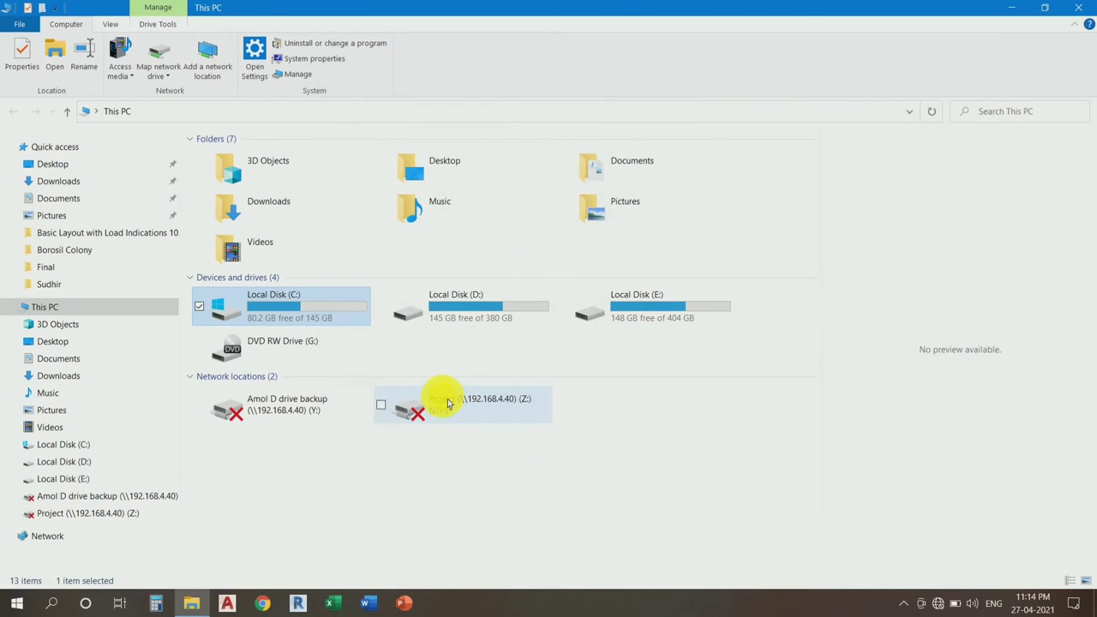
{"action": "left_click", "coordinate": [1076, 6]}
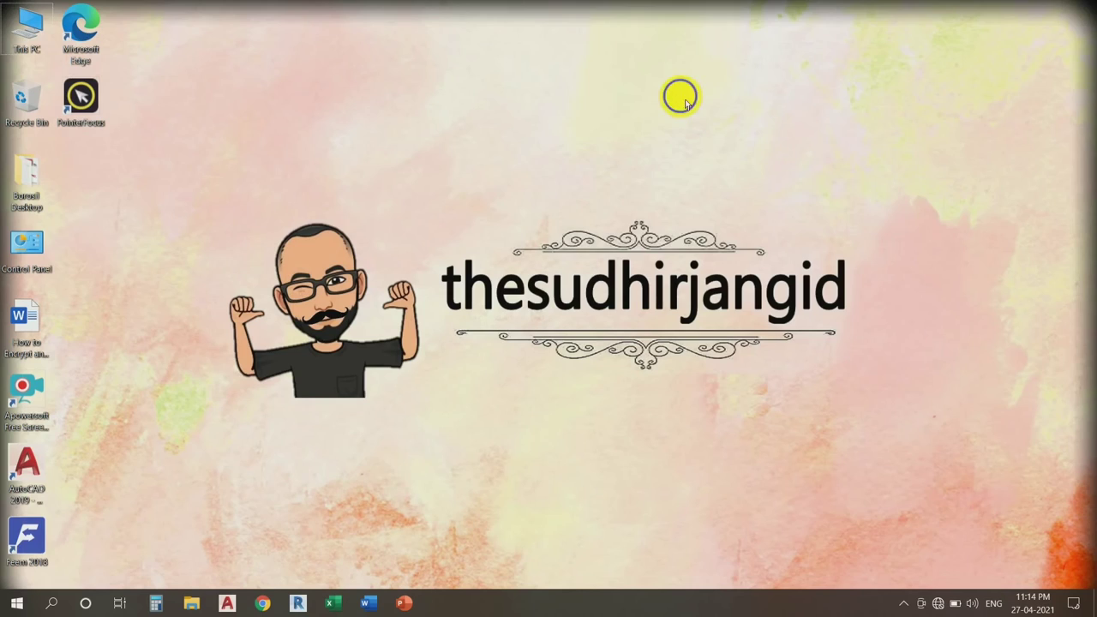
Refresh the desktop repeatedly after the disk cleanup.
{"action": "right_click", "coordinate": [683, 100]}
{"action": "left_click", "coordinate": [632, 141]}
{"action": "right_click", "coordinate": [632, 141]}
{"action": "left_click", "coordinate": [591, 182]}
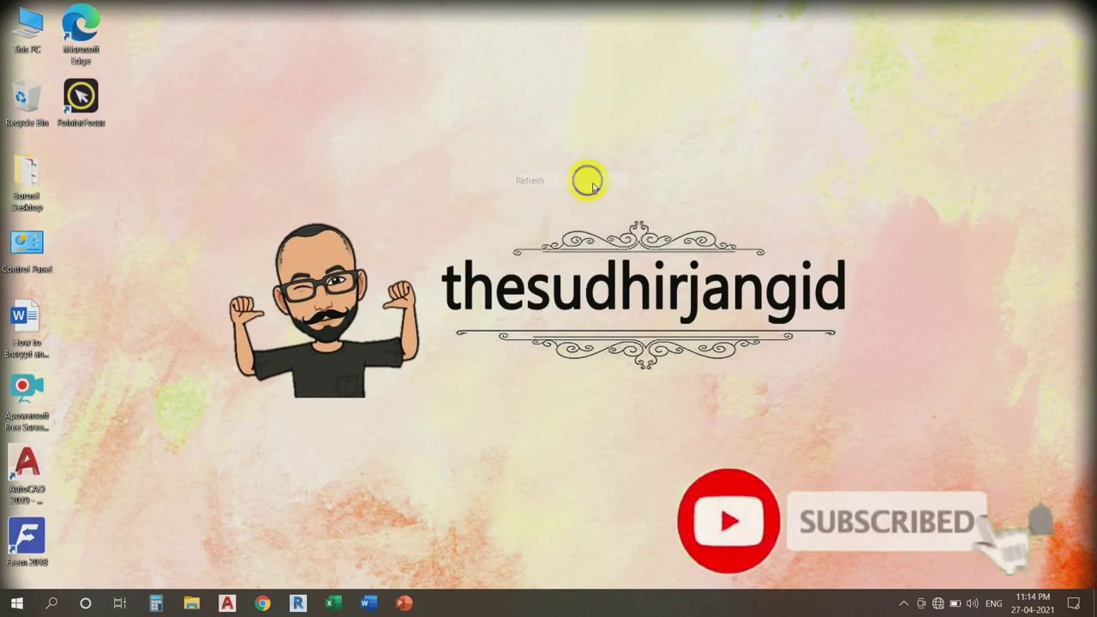
{"action": "right_click", "coordinate": [591, 183]}
{"action": "left_click", "coordinate": [543, 221]}
{"action": "right_click", "coordinate": [543, 219]}
{"action": "left_click", "coordinate": [515, 264]}
{"action": "right_click", "coordinate": [518, 268]}
{"action": "left_click", "coordinate": [483, 306]}
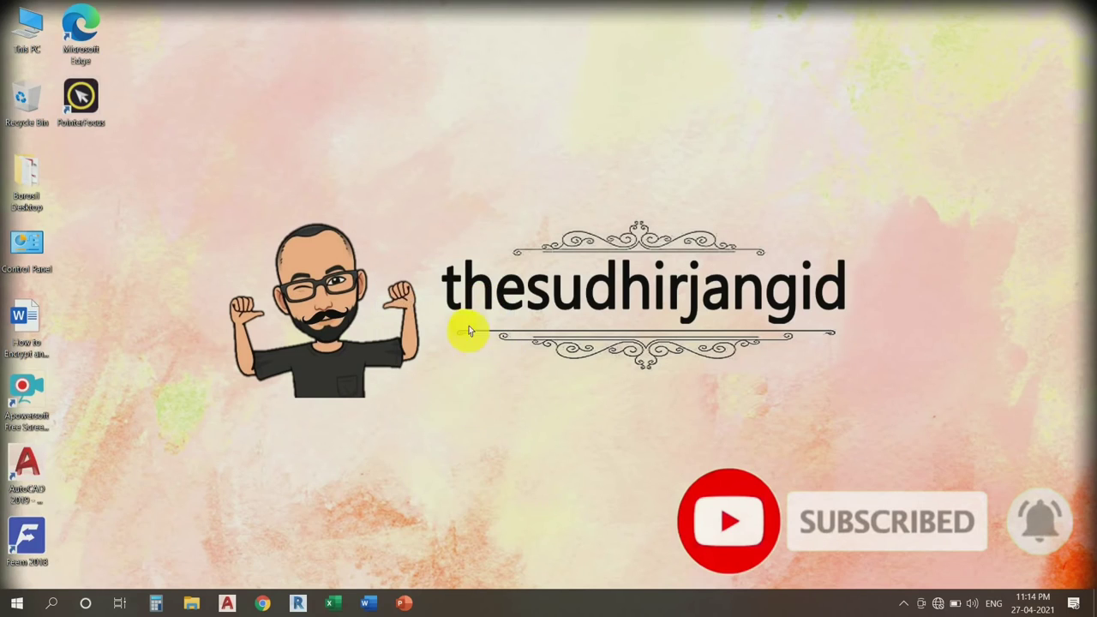